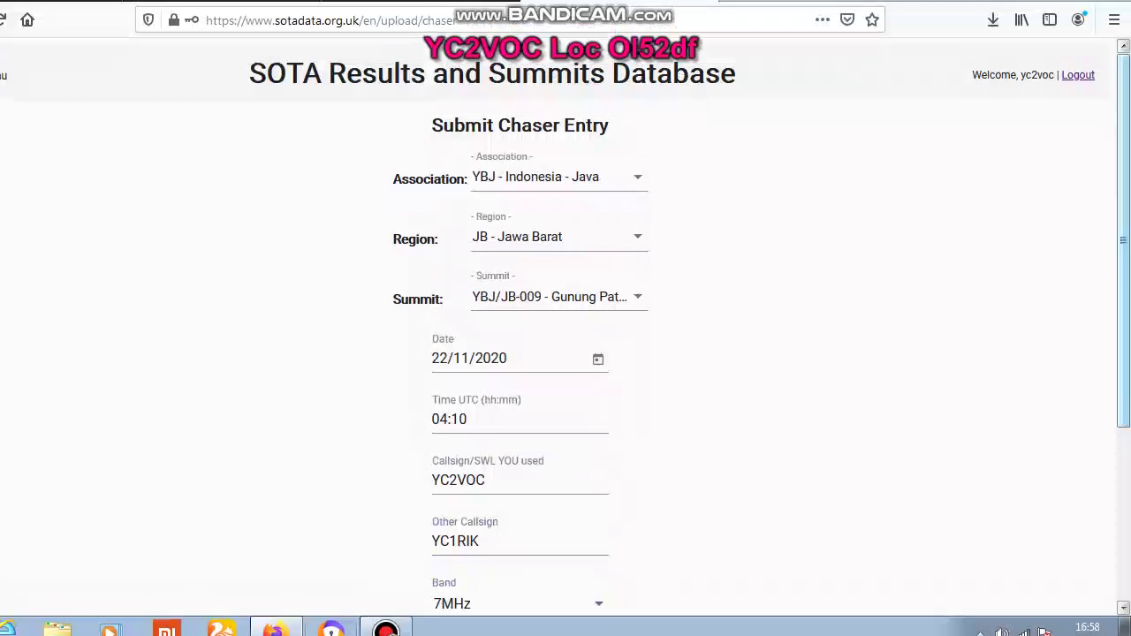
Check the filled-in chaser entry for 04:10 UTC, submit its log and agree to the SOTA rules declaration.
key("Tab")
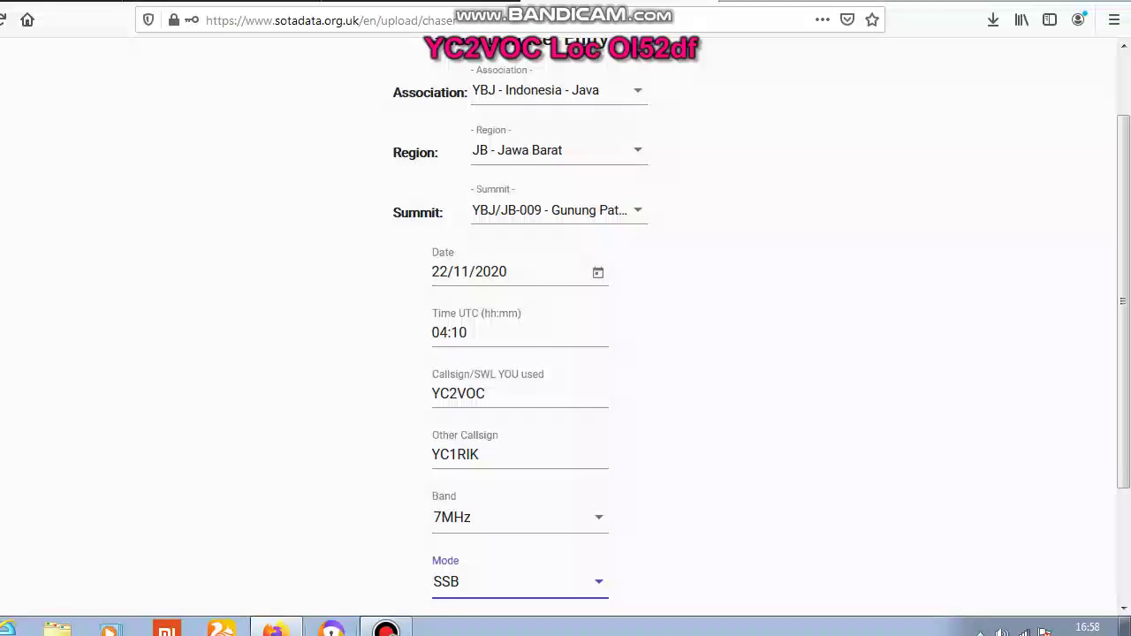
scroll(565, 336, "up", 1)
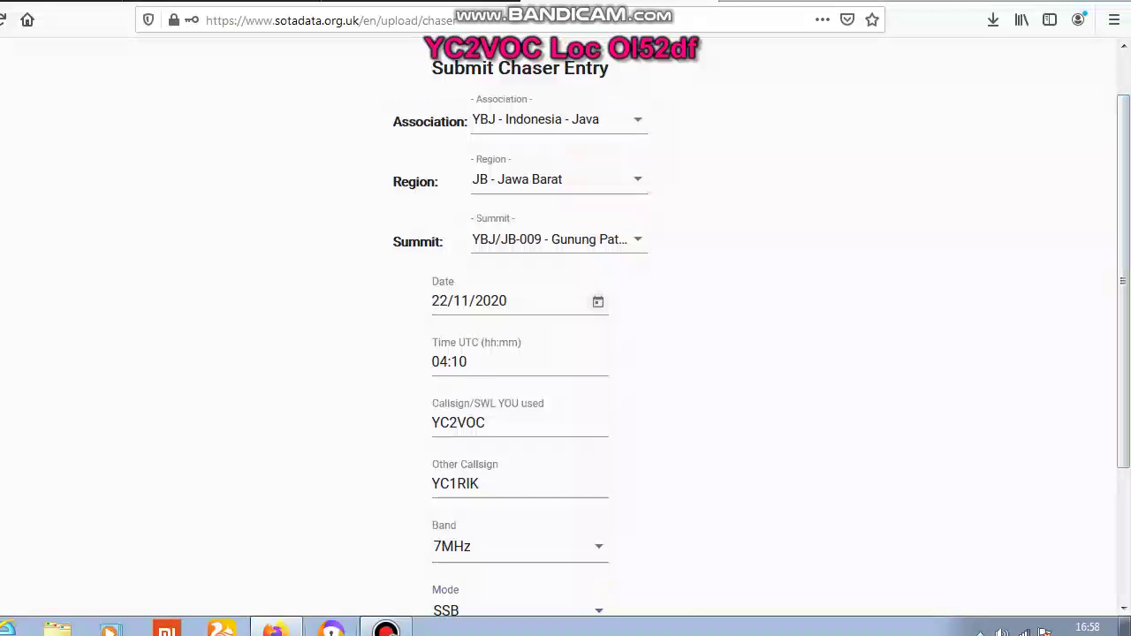
left_click(597, 301)
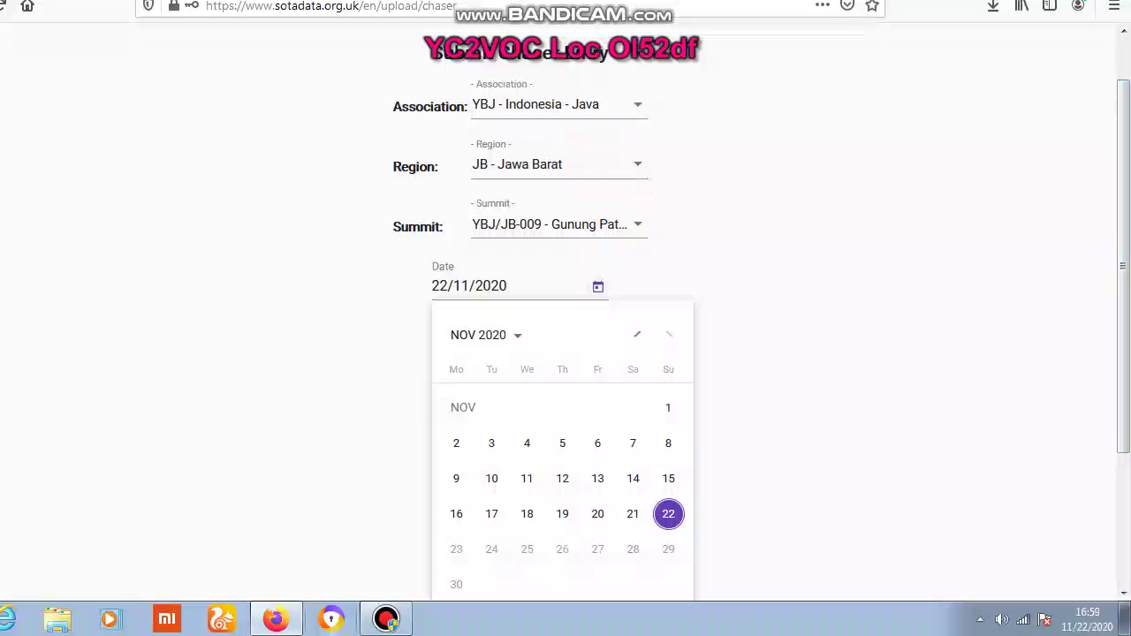
key("Escape")
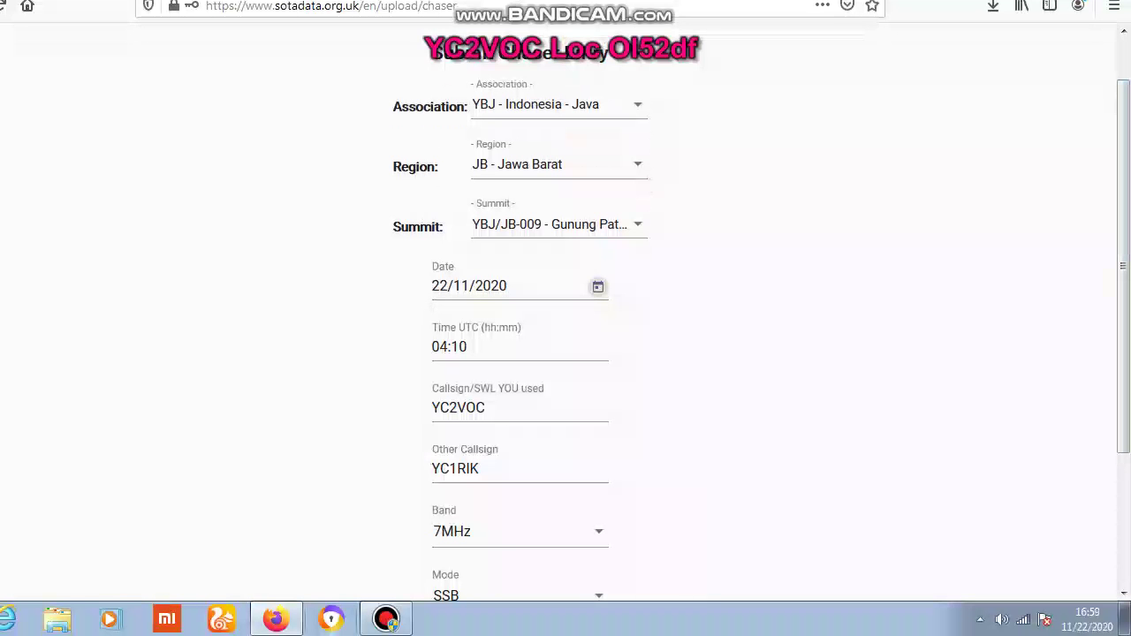
scroll(566, 353, "down", 3)
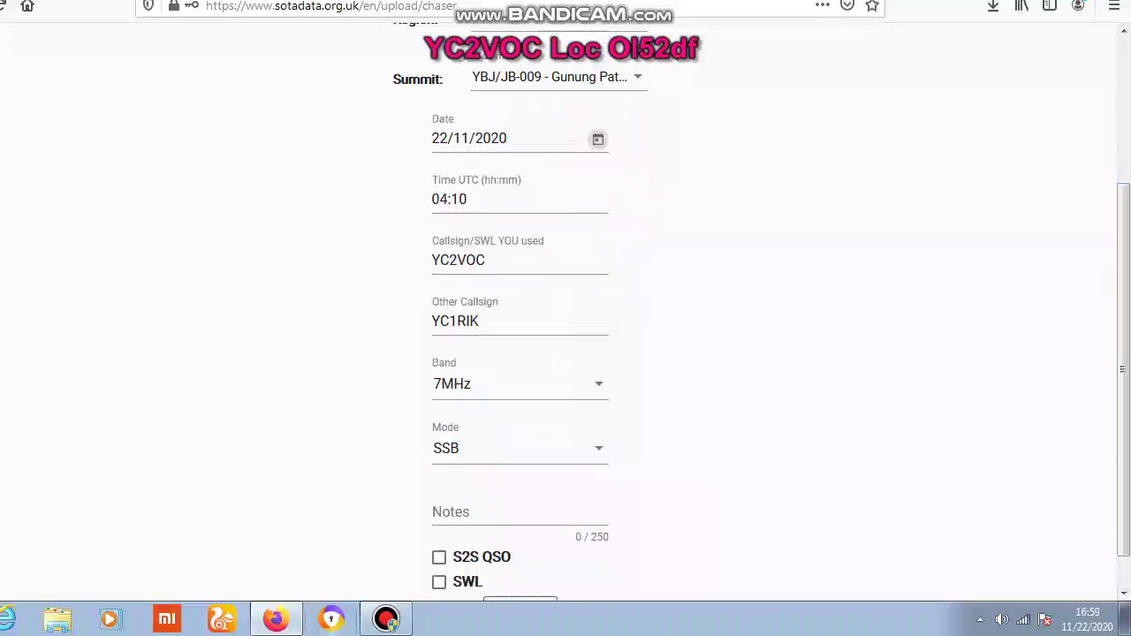
scroll(566, 336, "down", 1)
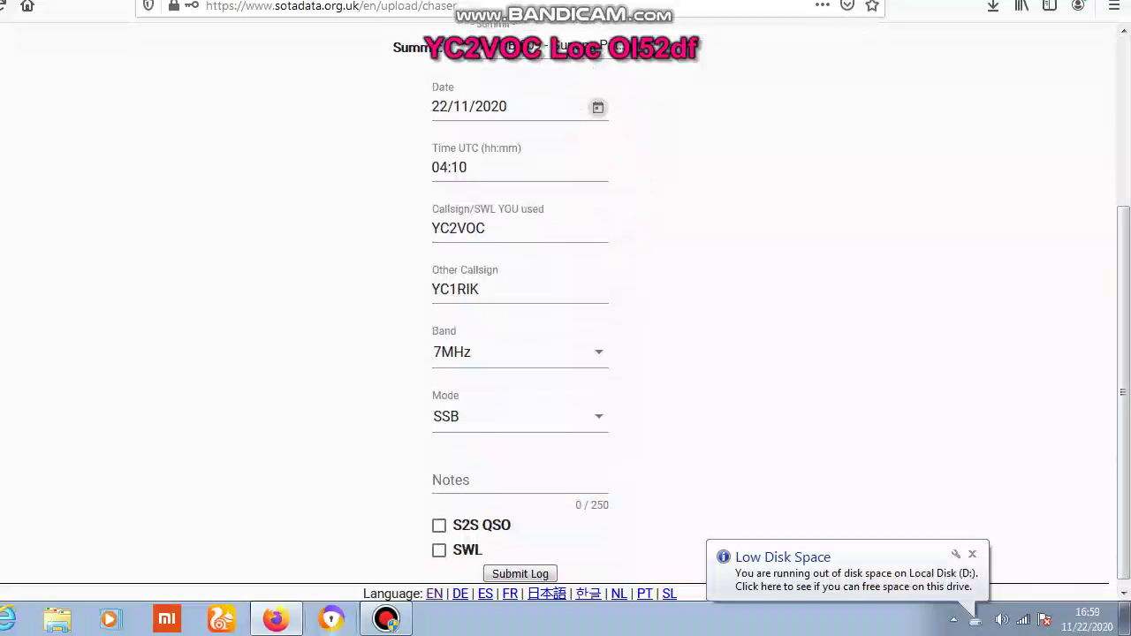
scroll(566, 335, "down", 1)
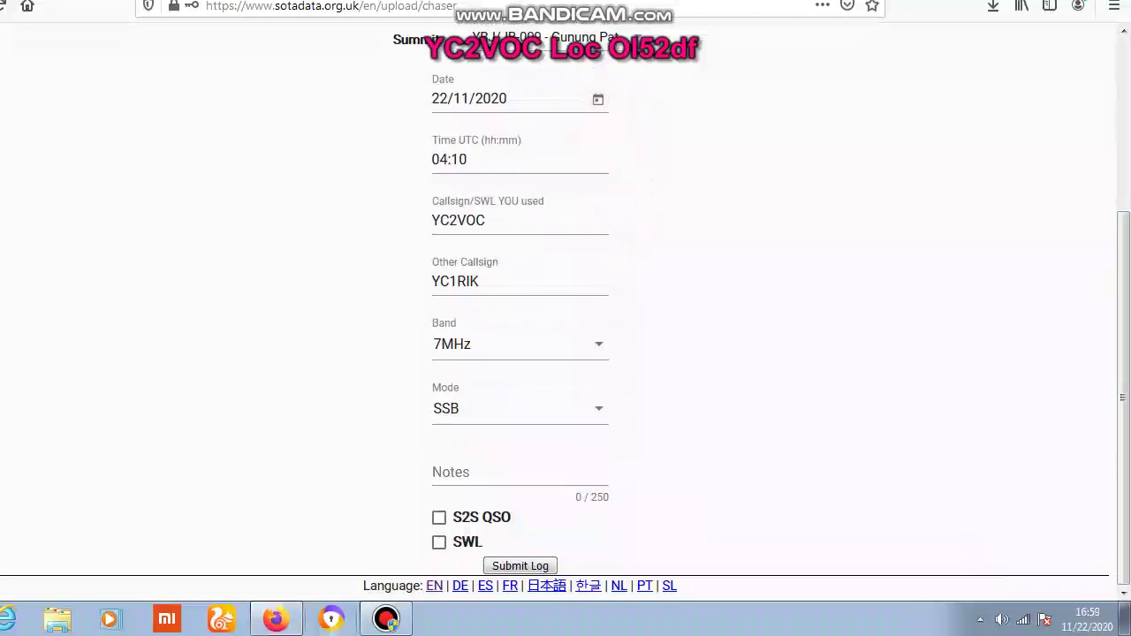
left_click(519, 565)
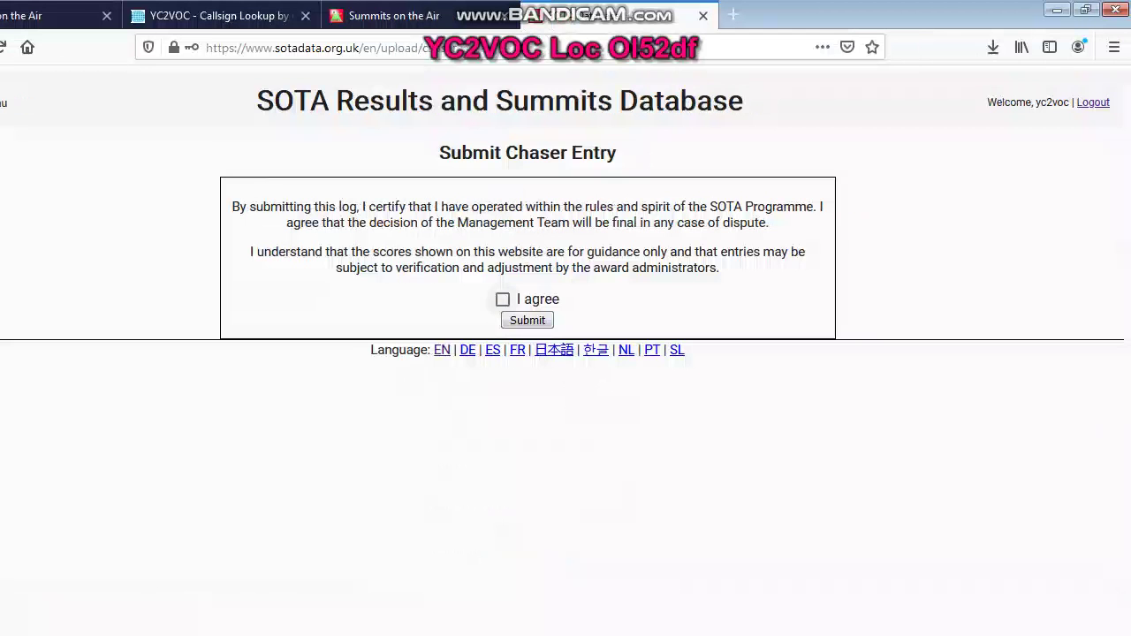
left_click(501, 299)
left_click(528, 319)
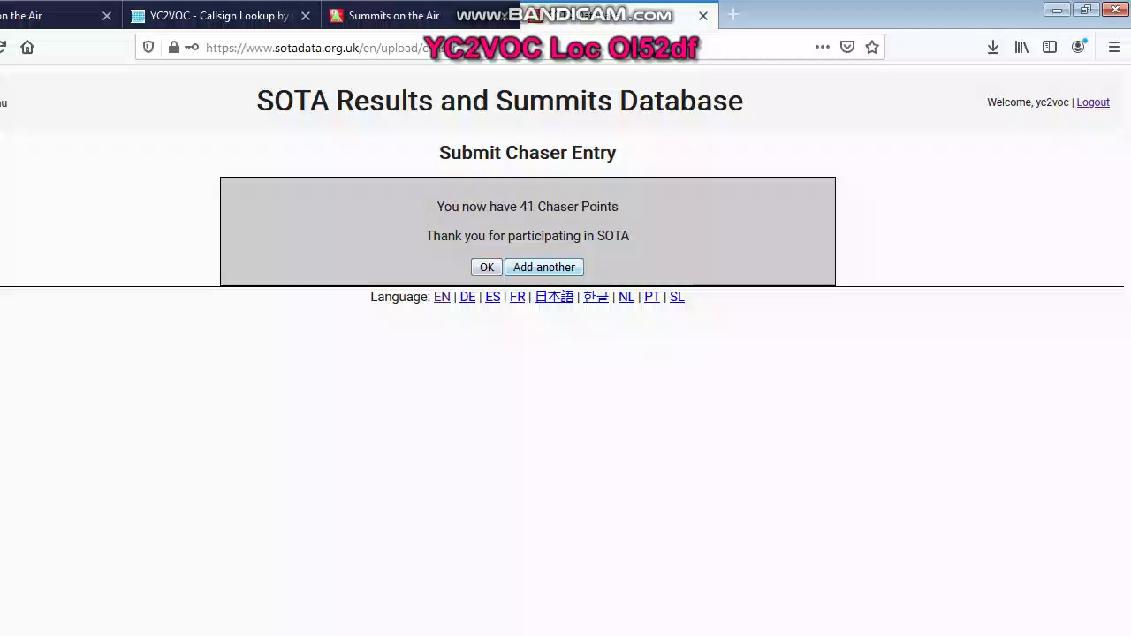
Add another chaser entry, keep its date at 22/11/2020 and set its UTC time to 04:29.
left_click(544, 267)
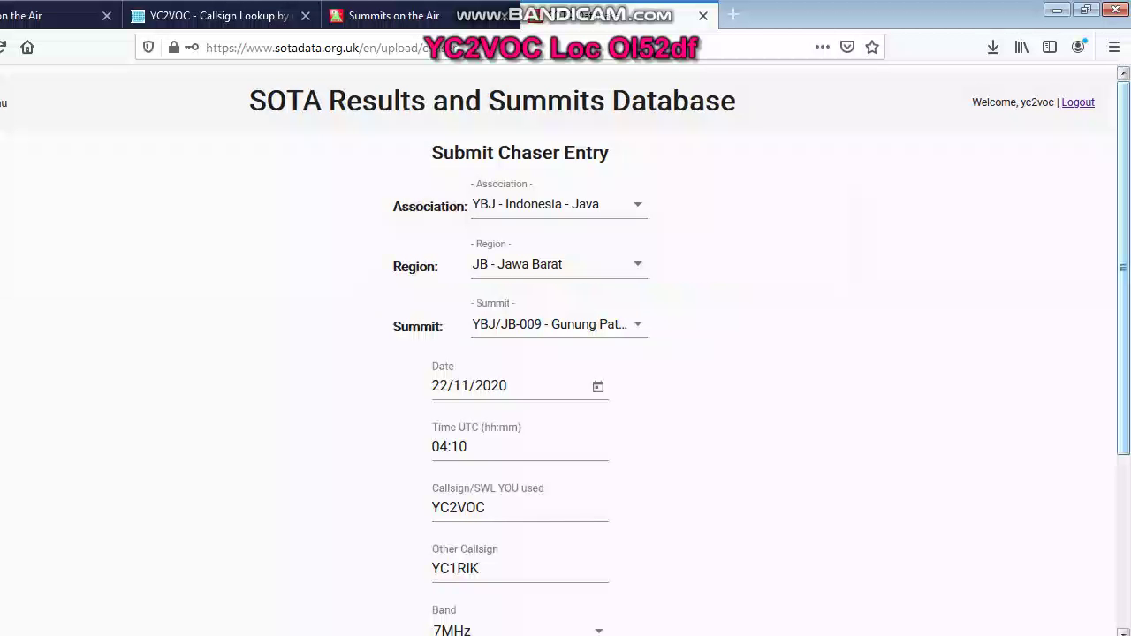
scroll(566, 353, "down", 1)
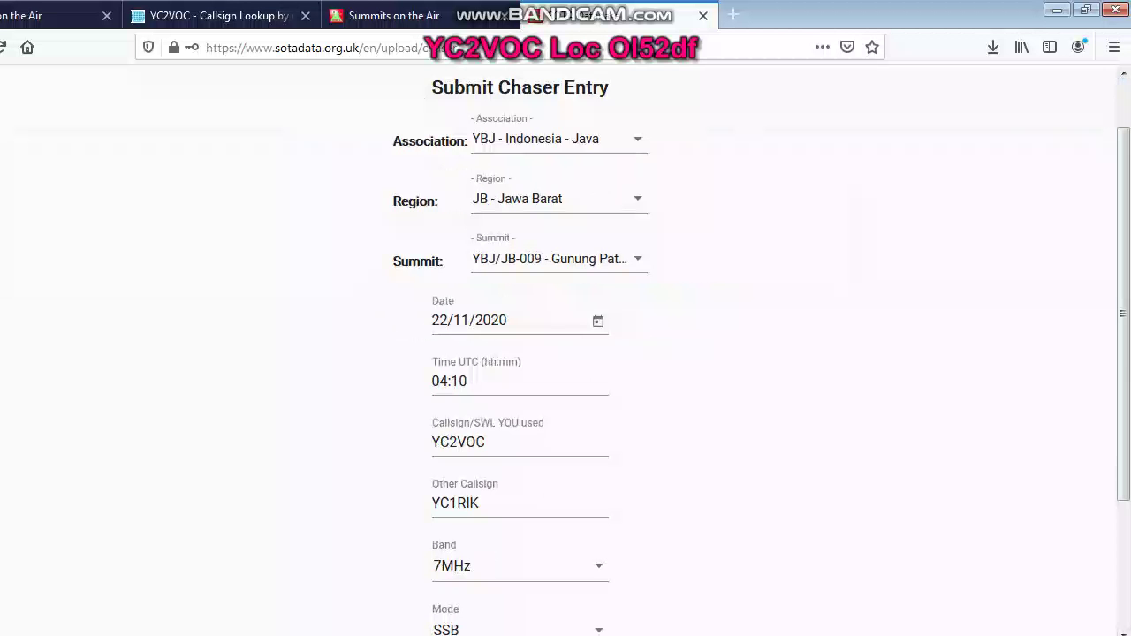
scroll(566, 353, "down", 1)
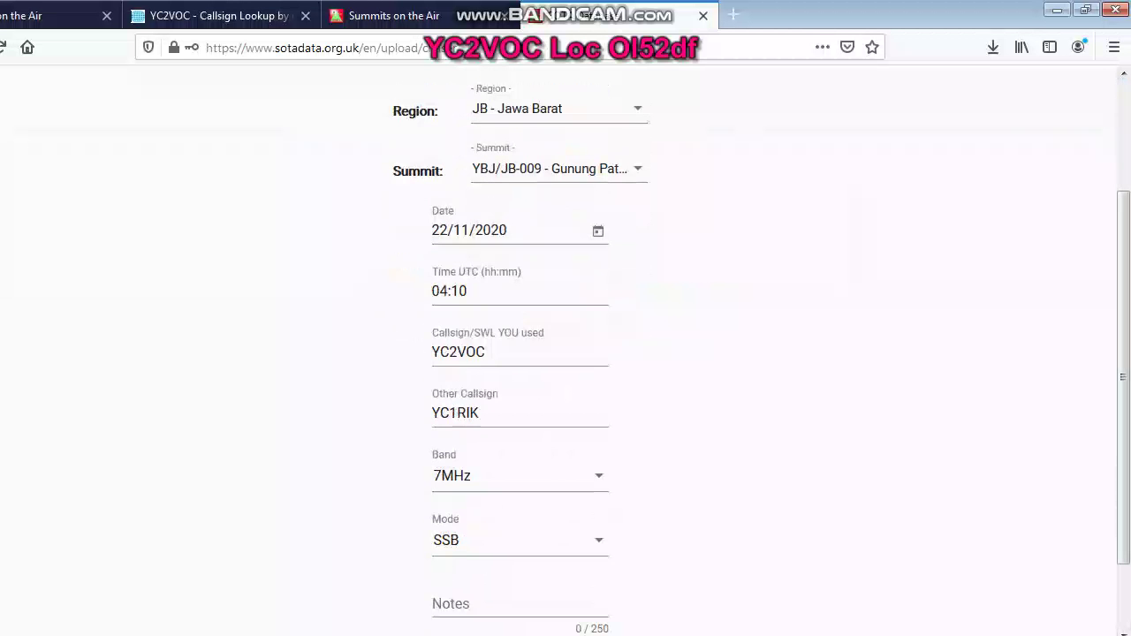
left_click(598, 231)
key("Escape")
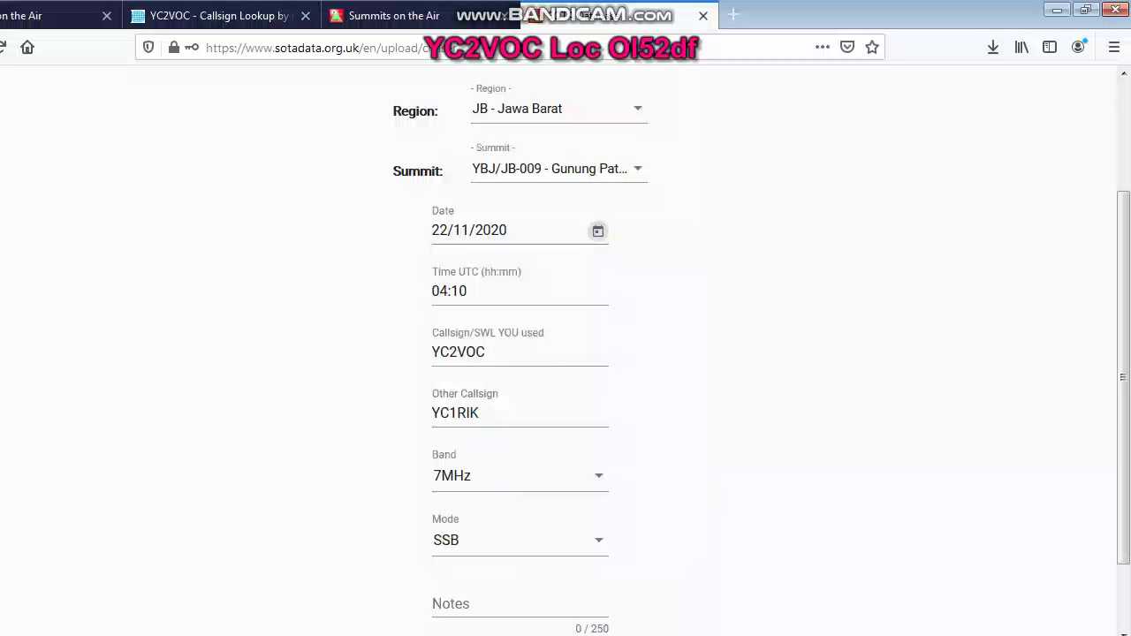
key("Tab")
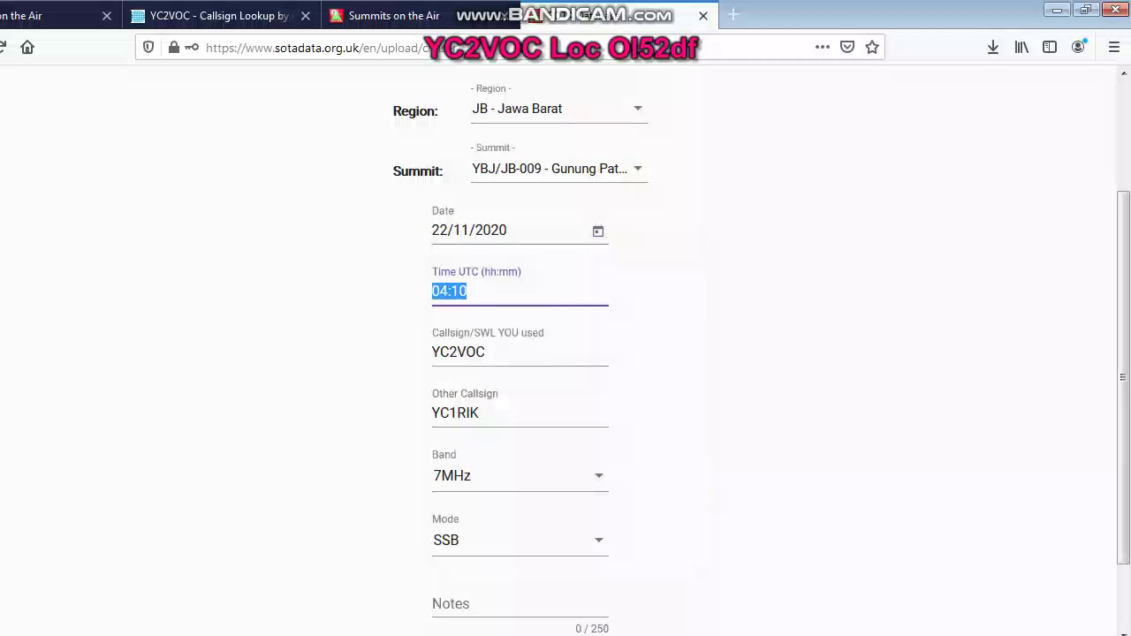
type("04:29")
Replace the other callsign in the new chaser entry with the callsign of the second contacted station.
scroll(565, 353, "down", 1)
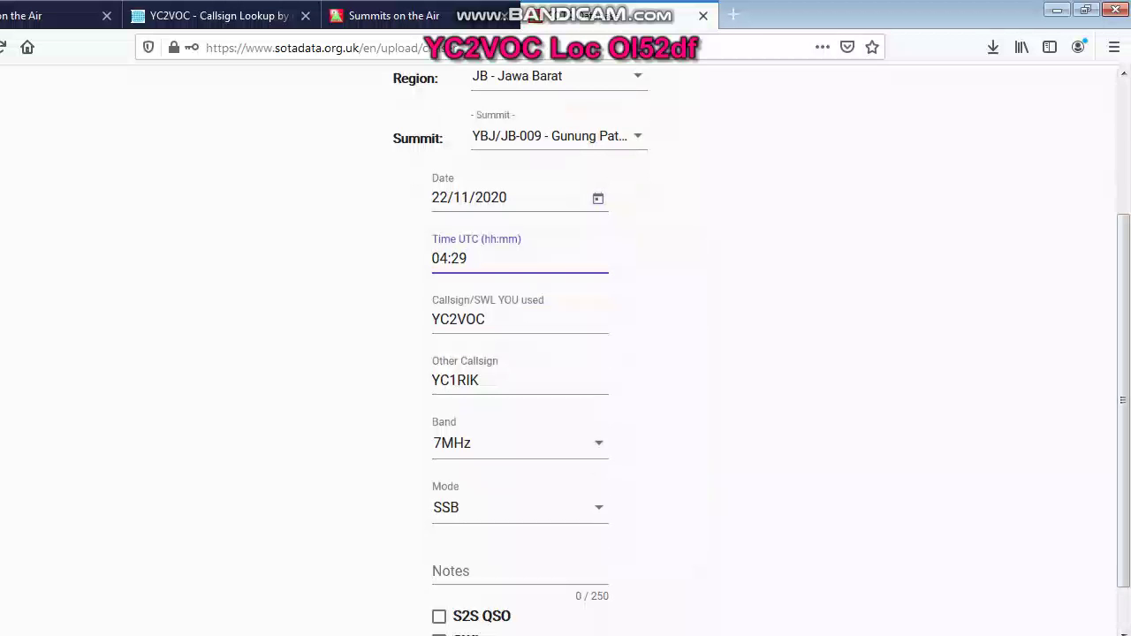
key("Tab")
key("Tab")
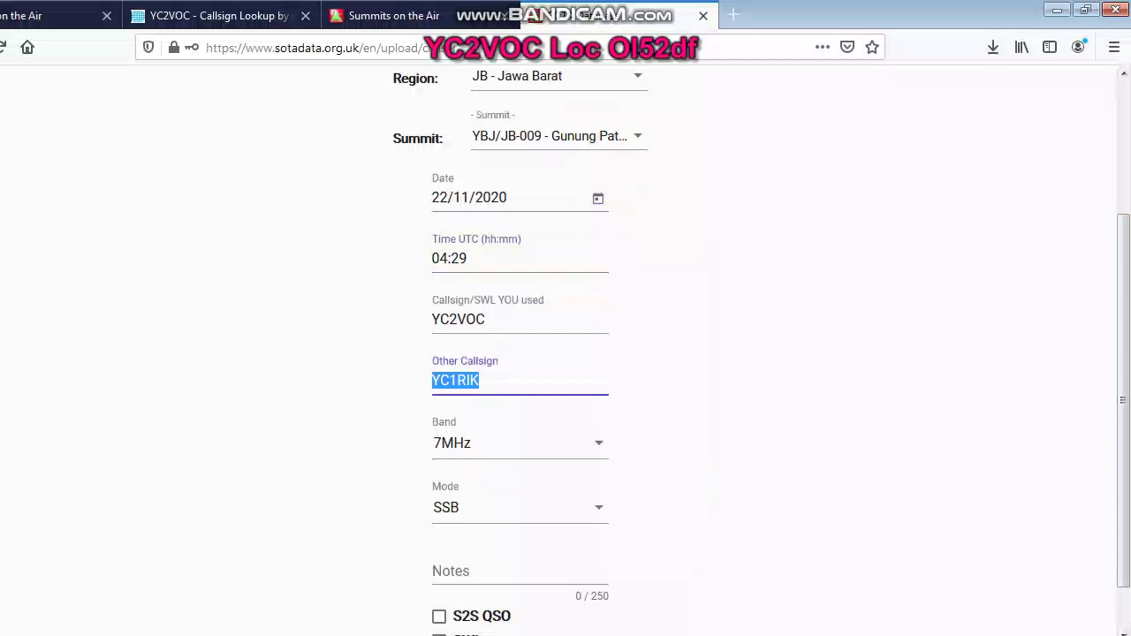
type("YB1")
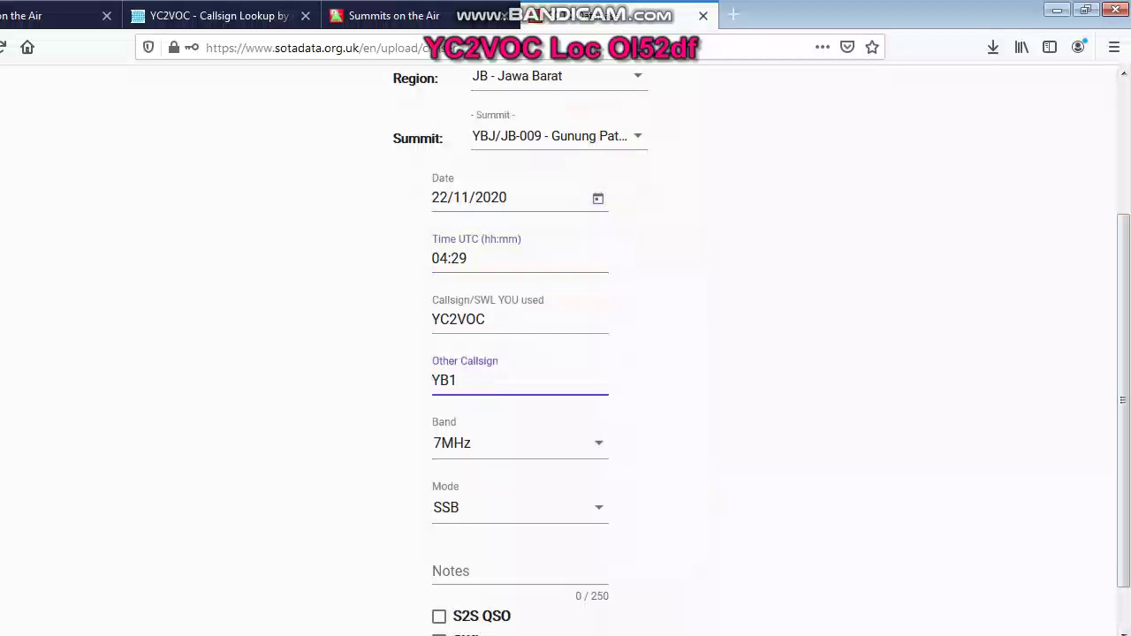
type("TIA")
Keep 7MHz as the band of the new chaser entry and set its mode to CW.
scroll(566, 353, "down", 2)
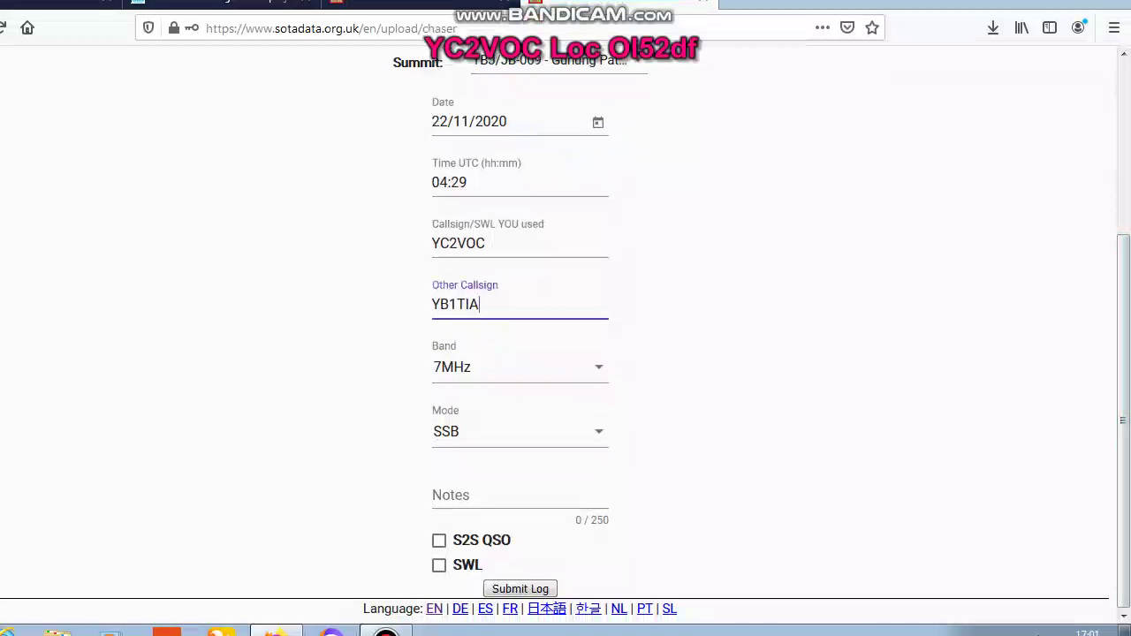
left_click(520, 367)
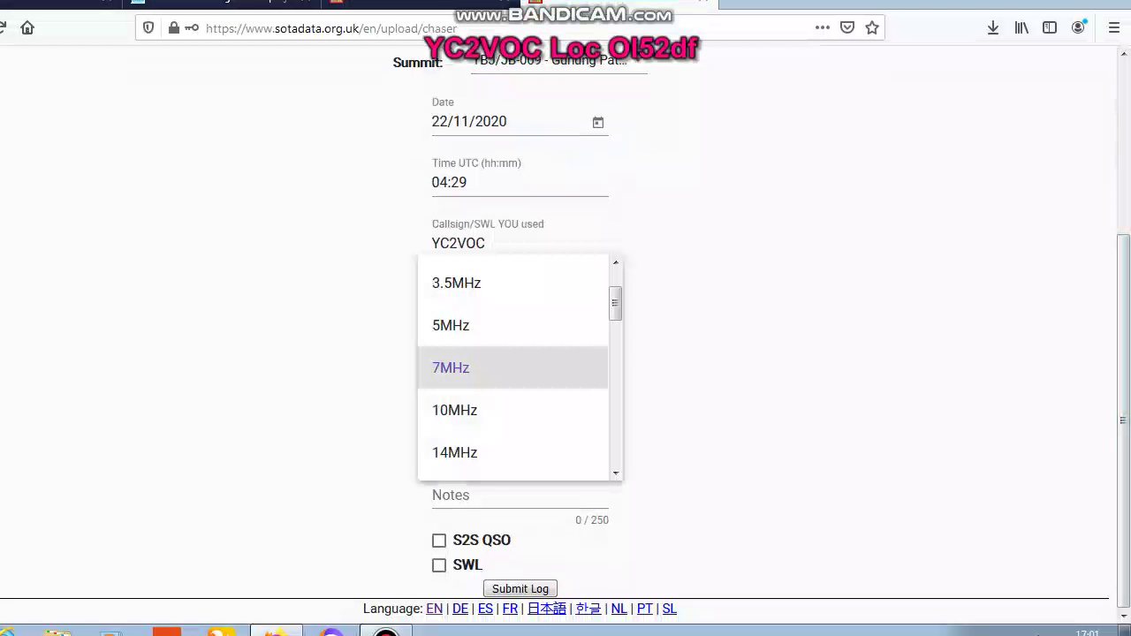
scroll(520, 371, "down", 2)
scroll(519, 367, "up", 2)
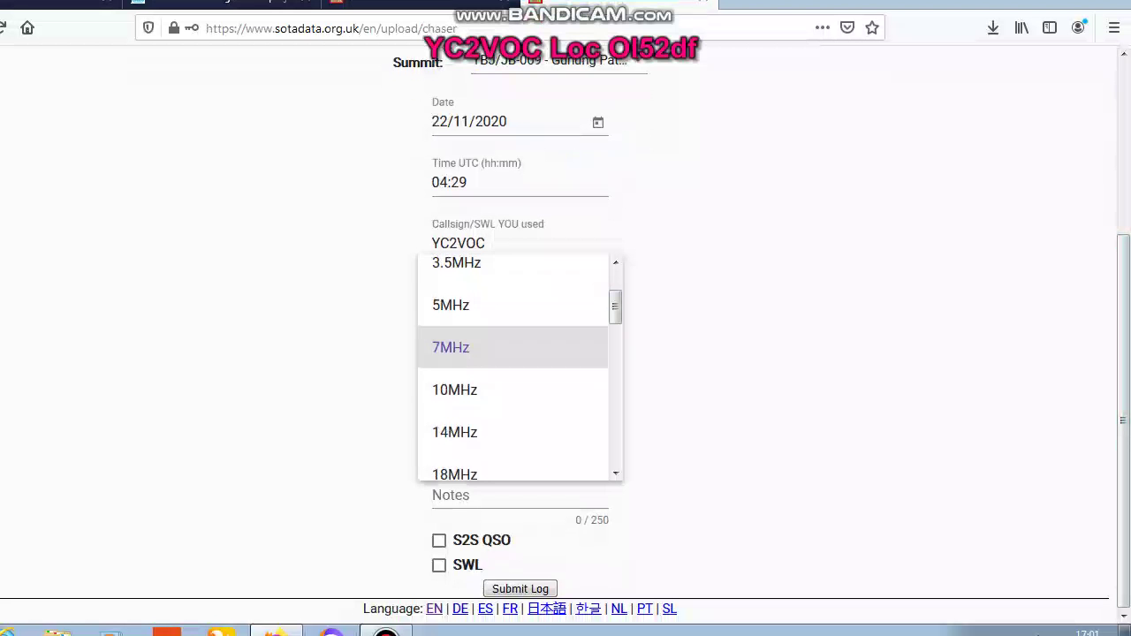
key("Return")
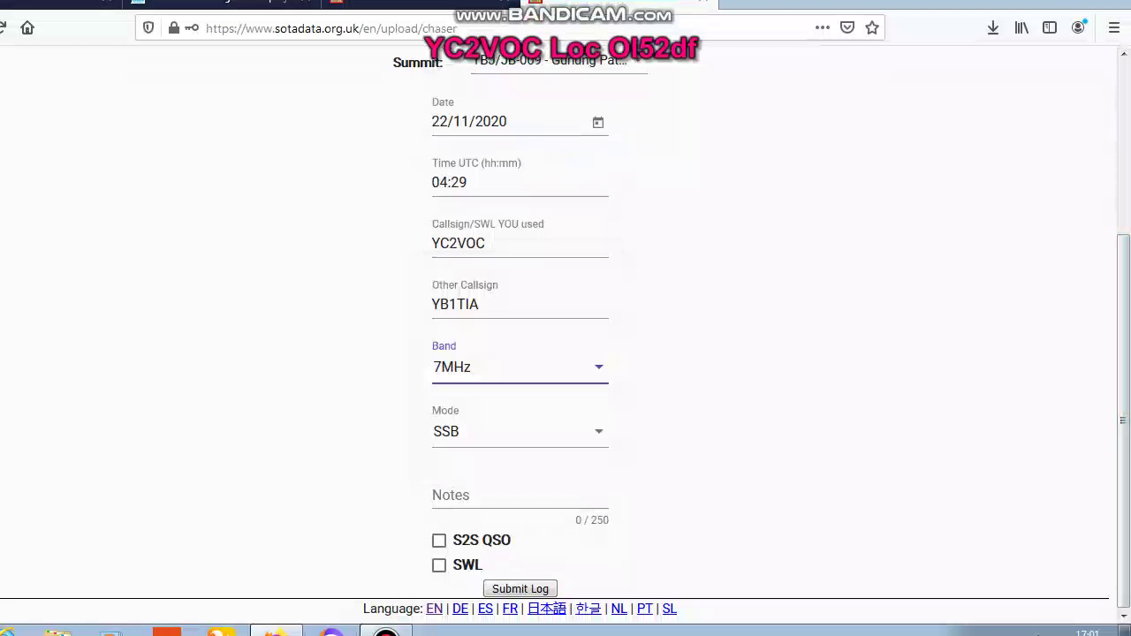
key("Tab")
key("alt+Down")
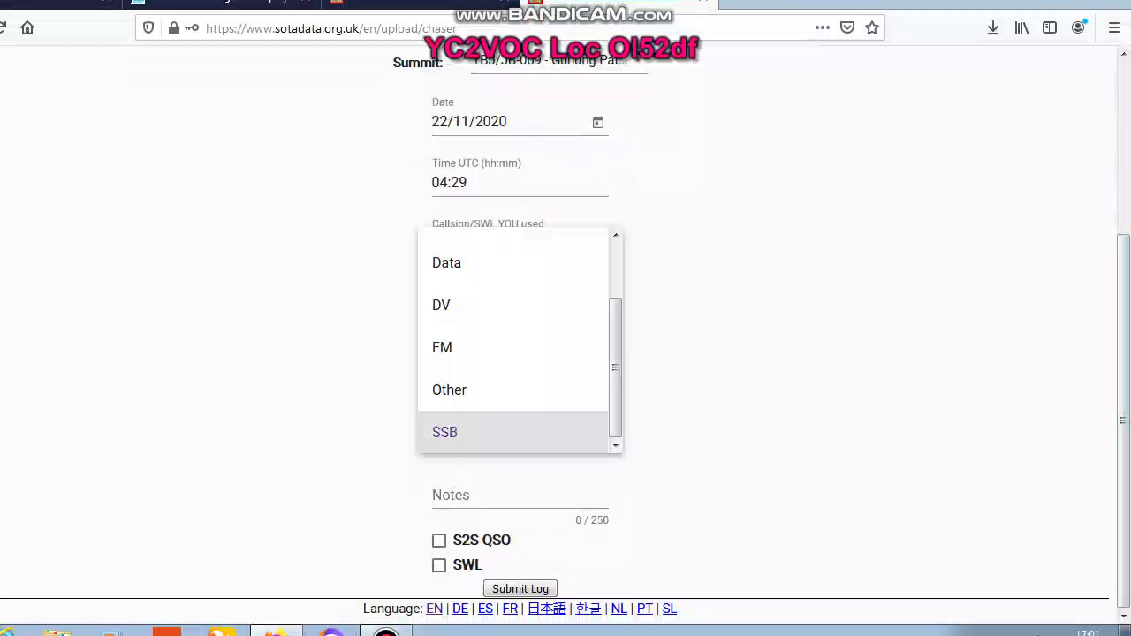
scroll(520, 340, "up", 3)
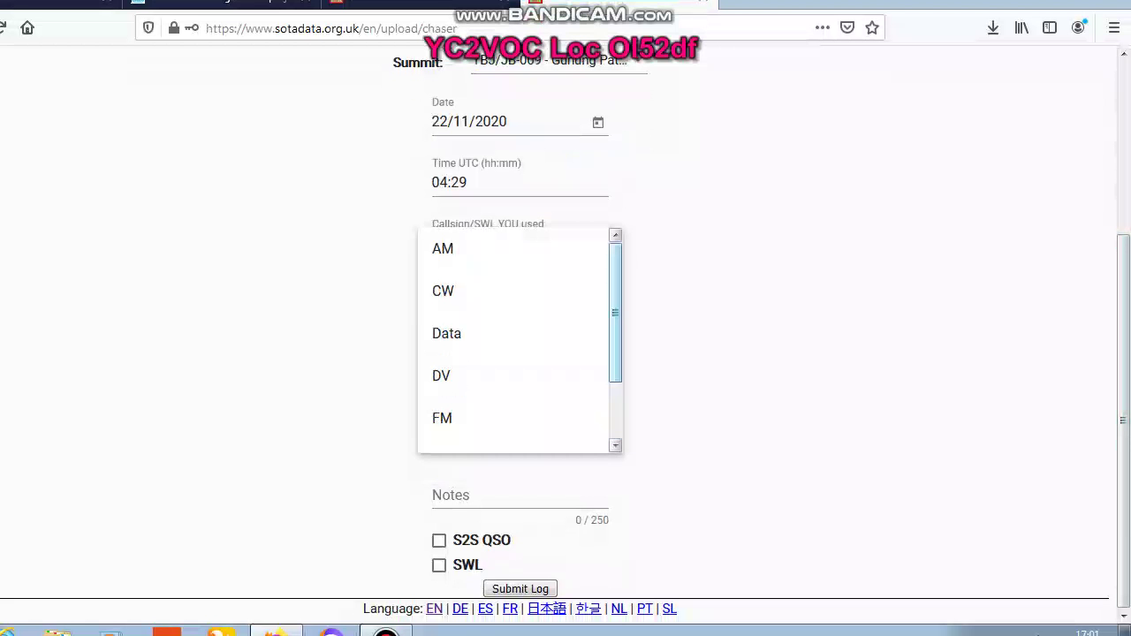
left_click(477, 290)
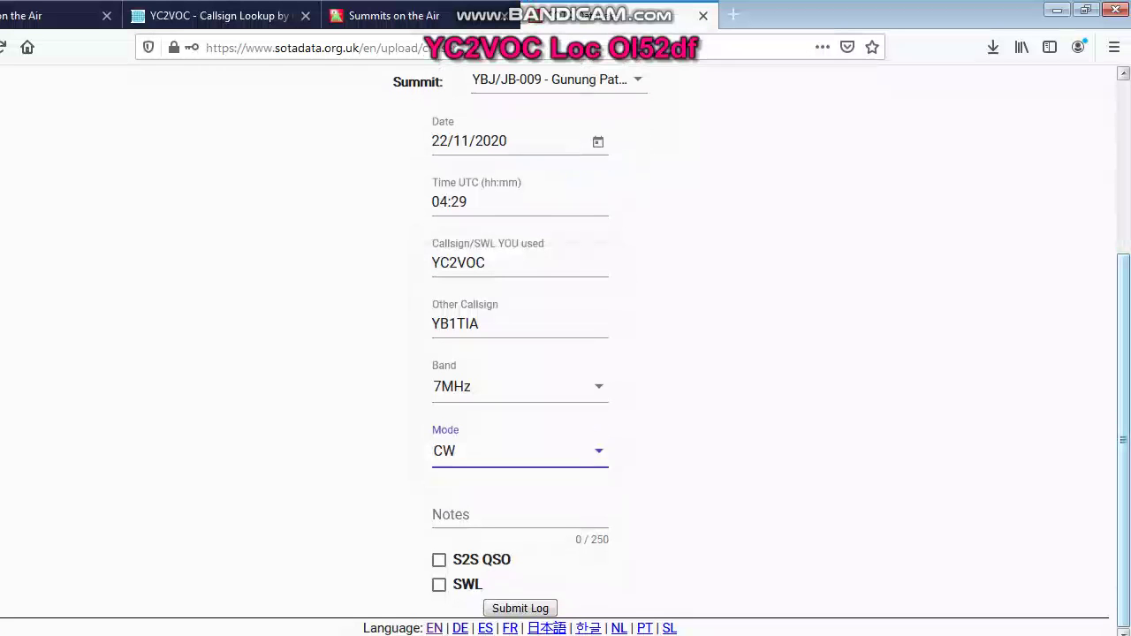
Review the 04:29 CW chaser entry, submit its log and agree to the SOTA rules declaration.
scroll(565, 353, "up", 3)
scroll(566, 354, "up", 1)
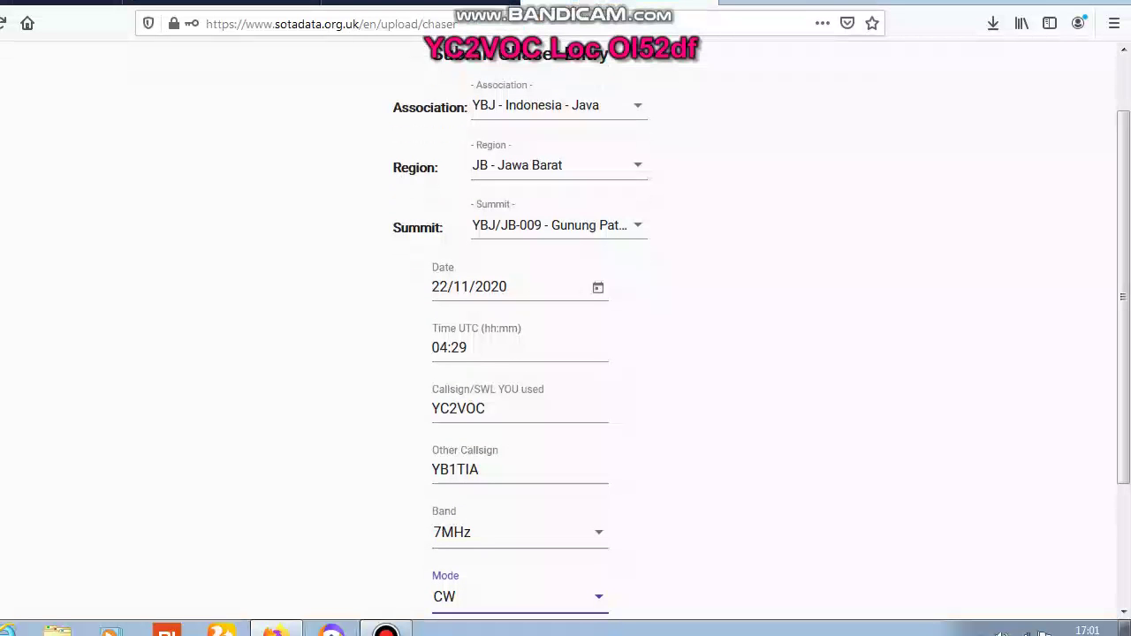
scroll(566, 354, "down", 3)
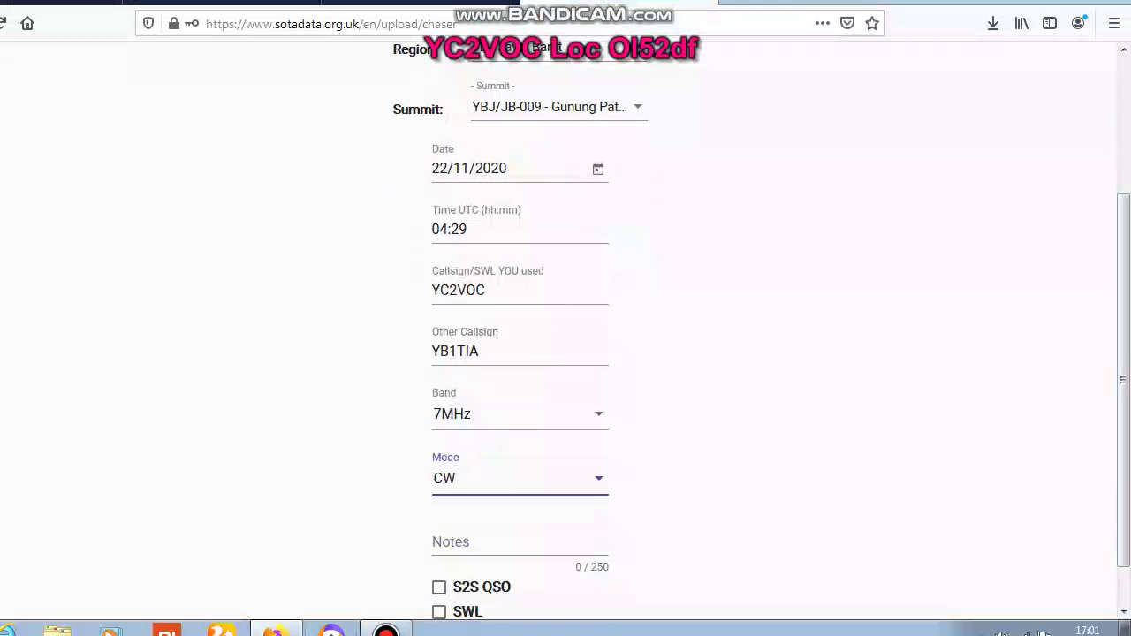
scroll(566, 353, "down", 1)
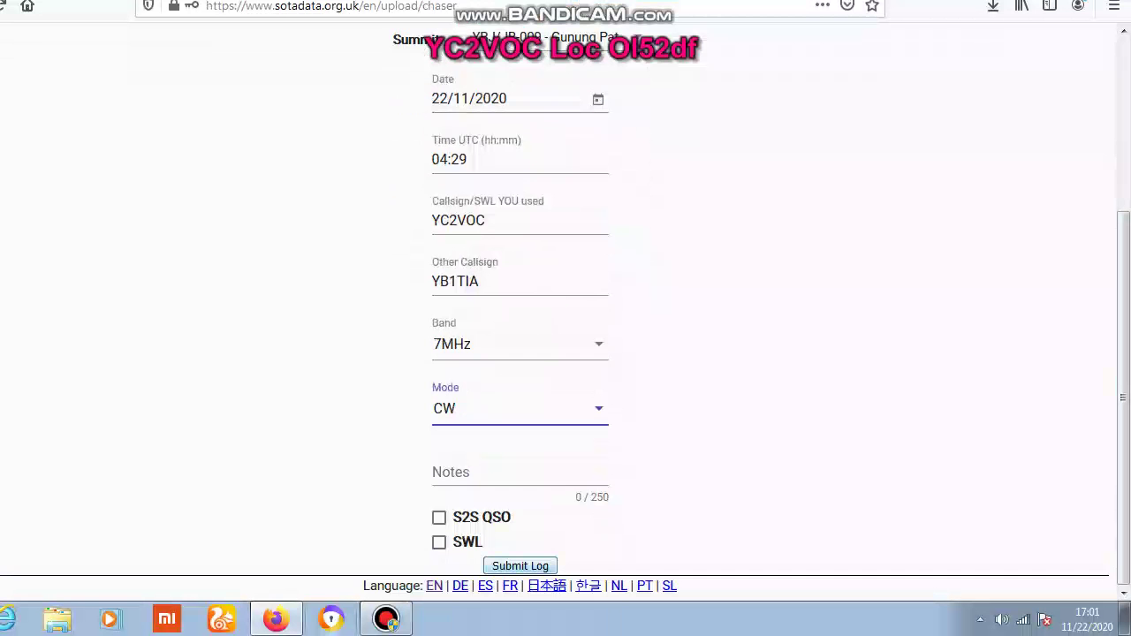
left_click(519, 566)
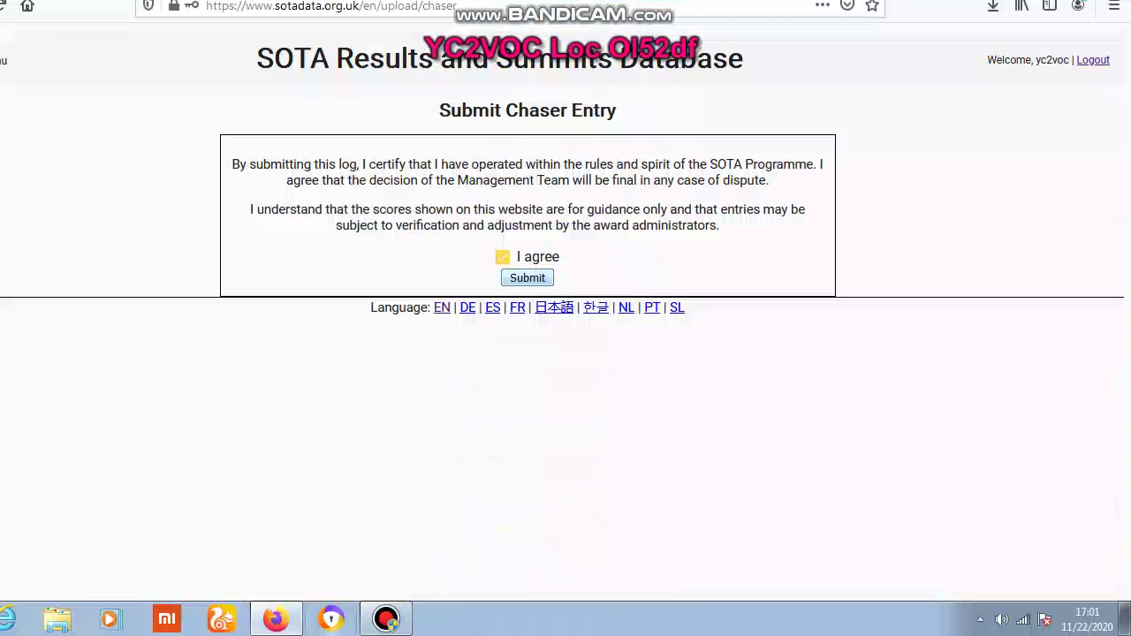
left_click(527, 277)
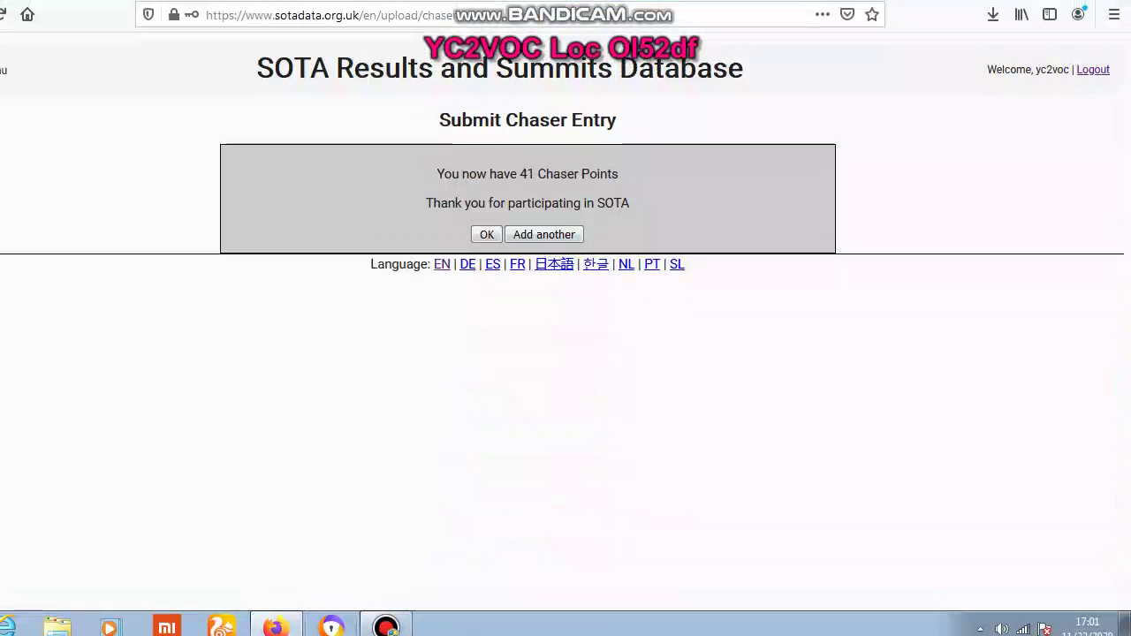
Close the chaser submission confirmation and open the personal chaser log from the account's own results.
left_click(486, 235)
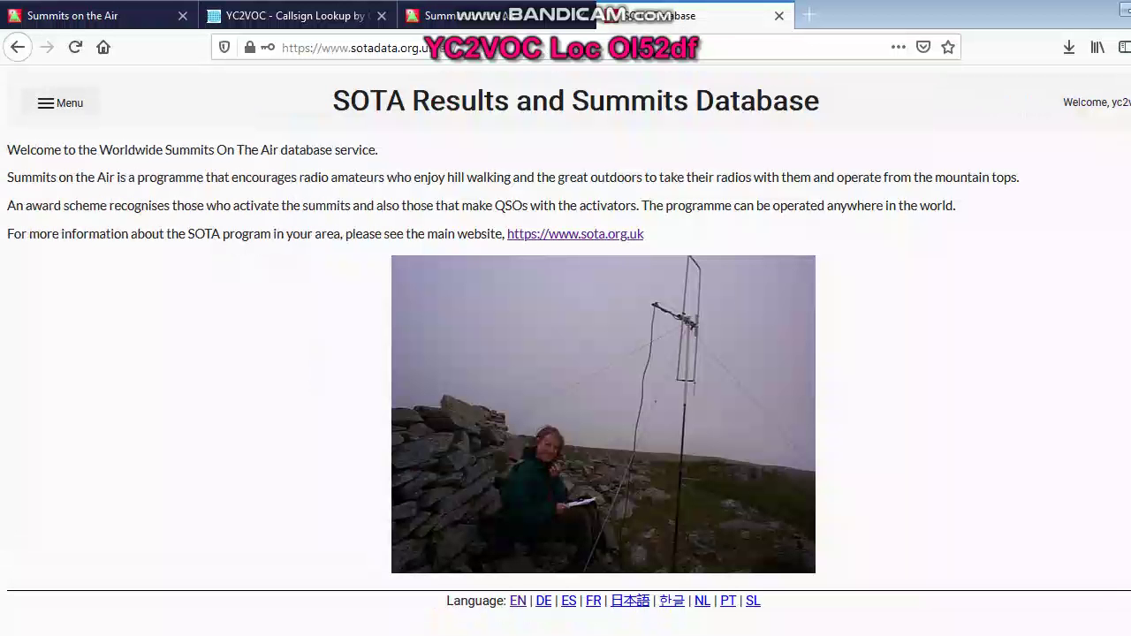
left_click(60, 103)
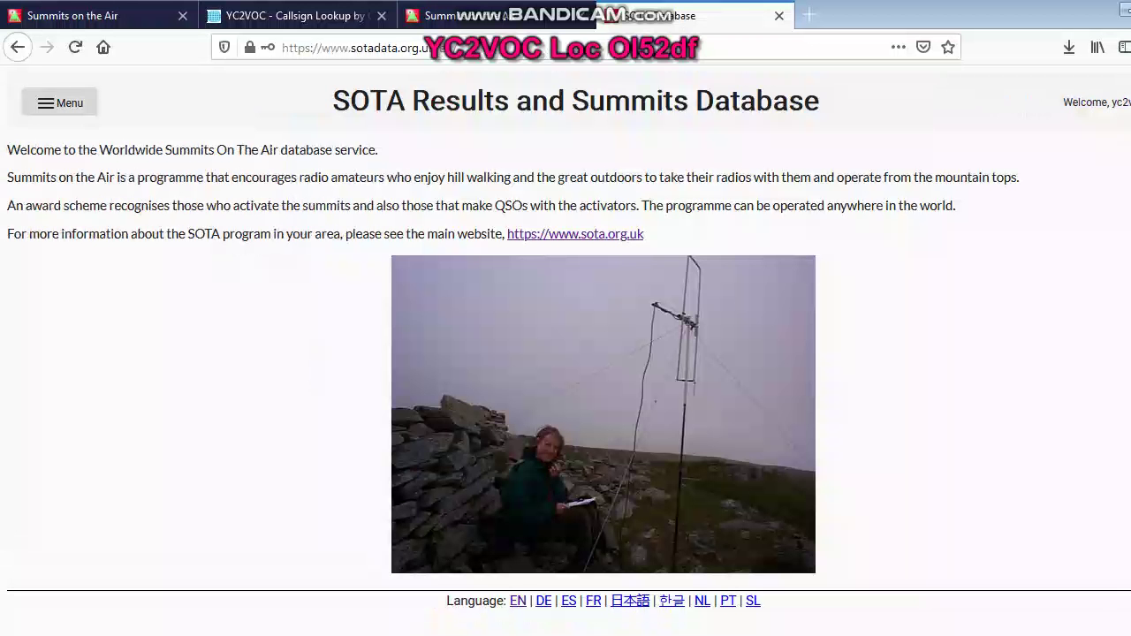
mouse_move(100, 217)
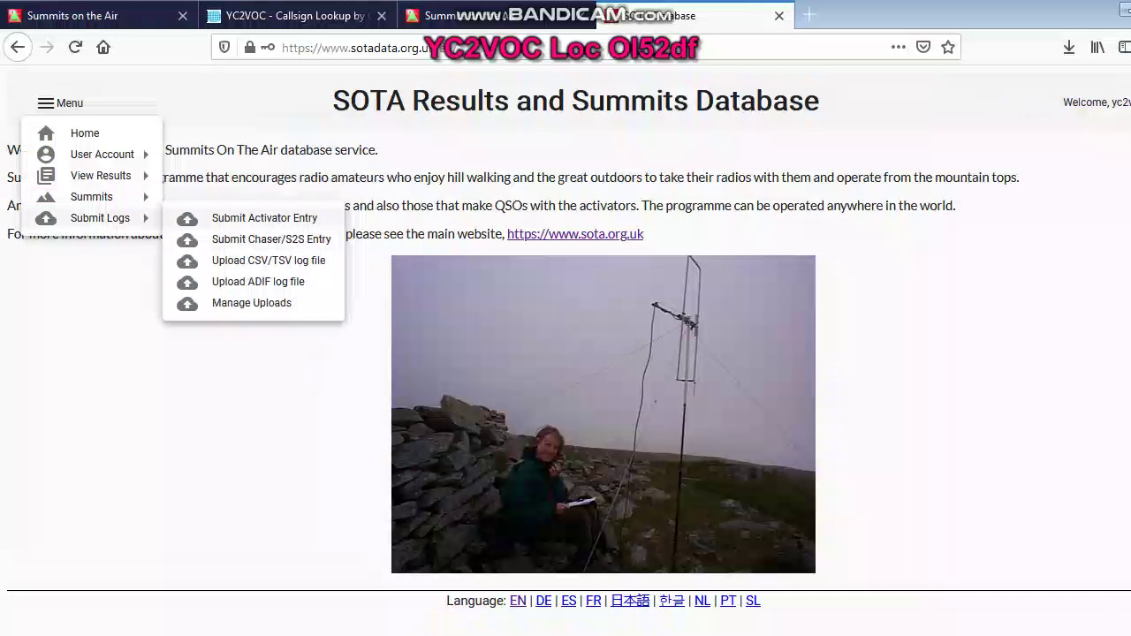
mouse_move(92, 196)
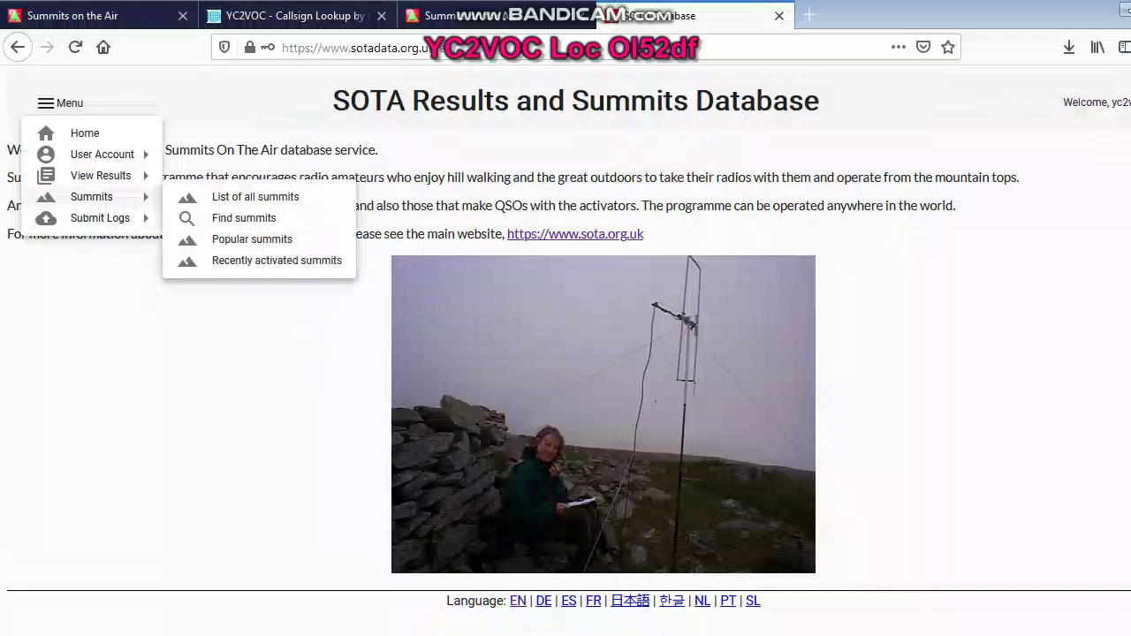
mouse_move(101, 175)
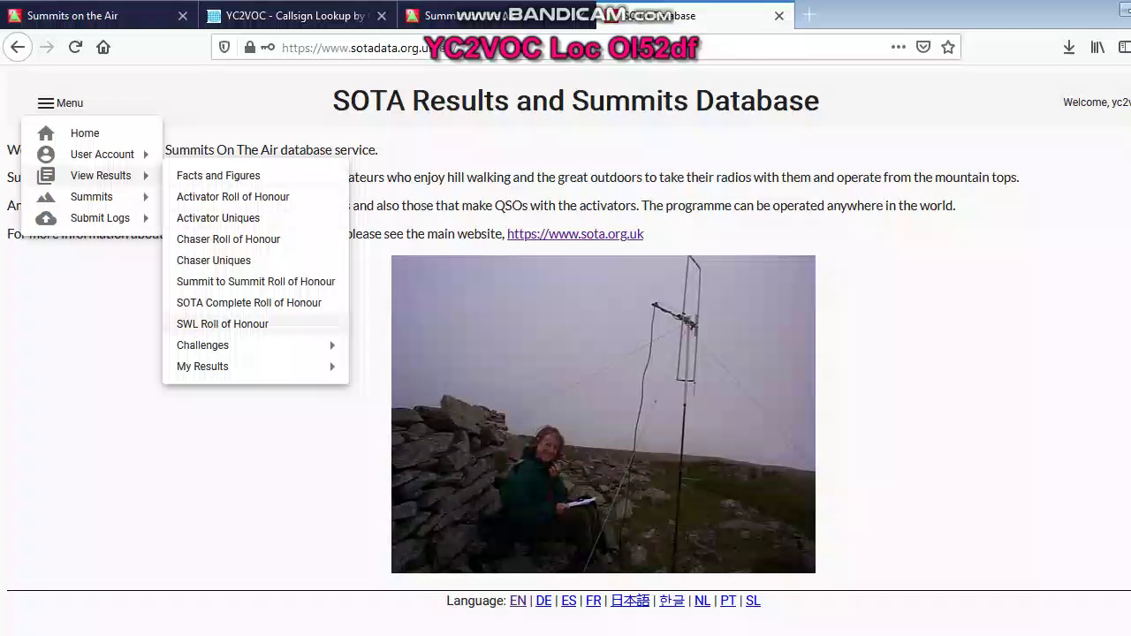
mouse_move(256, 365)
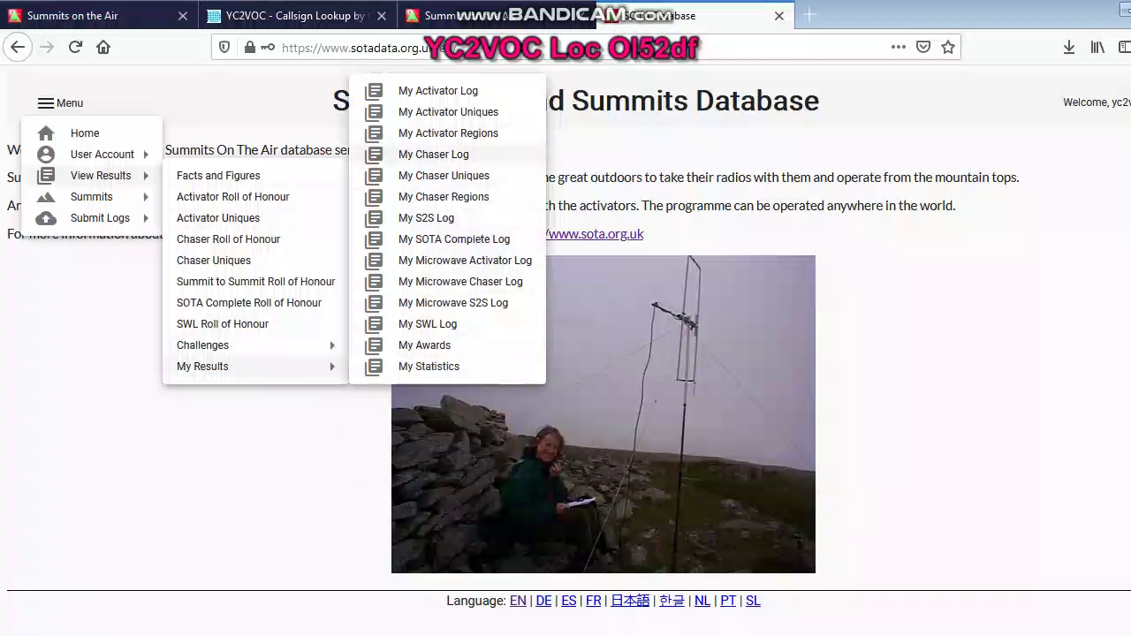
left_click(433, 154)
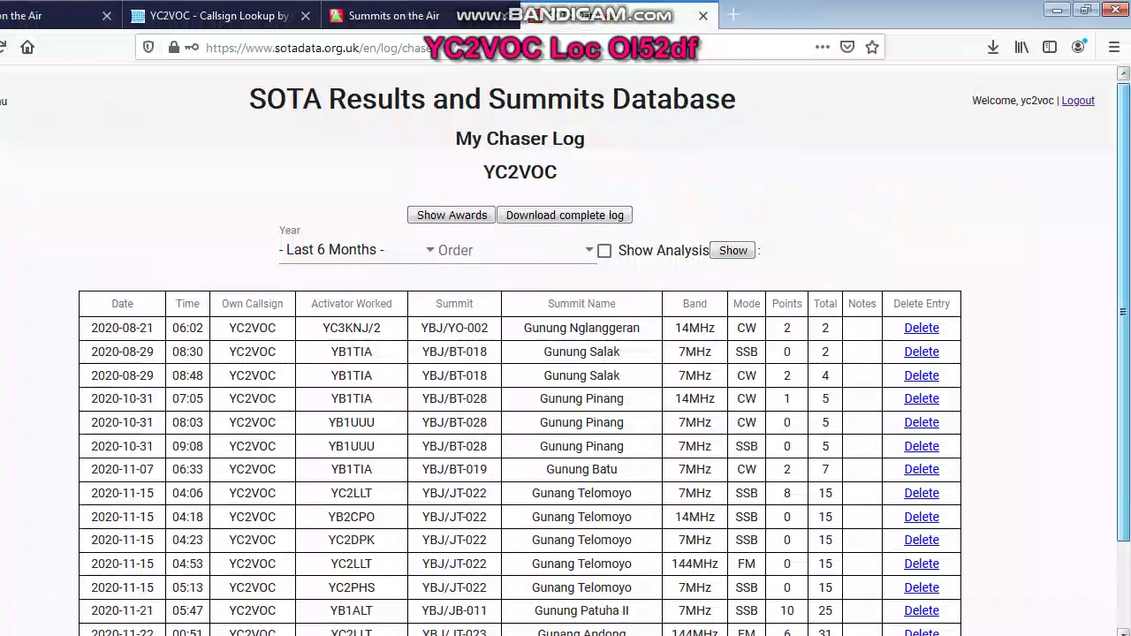
Examine the chaser log for the last 6 months, checking the summit, band, mode and points of the newest 2020-11-22 entries.
scroll(566, 354, "down", 1)
scroll(565, 354, "down", 1)
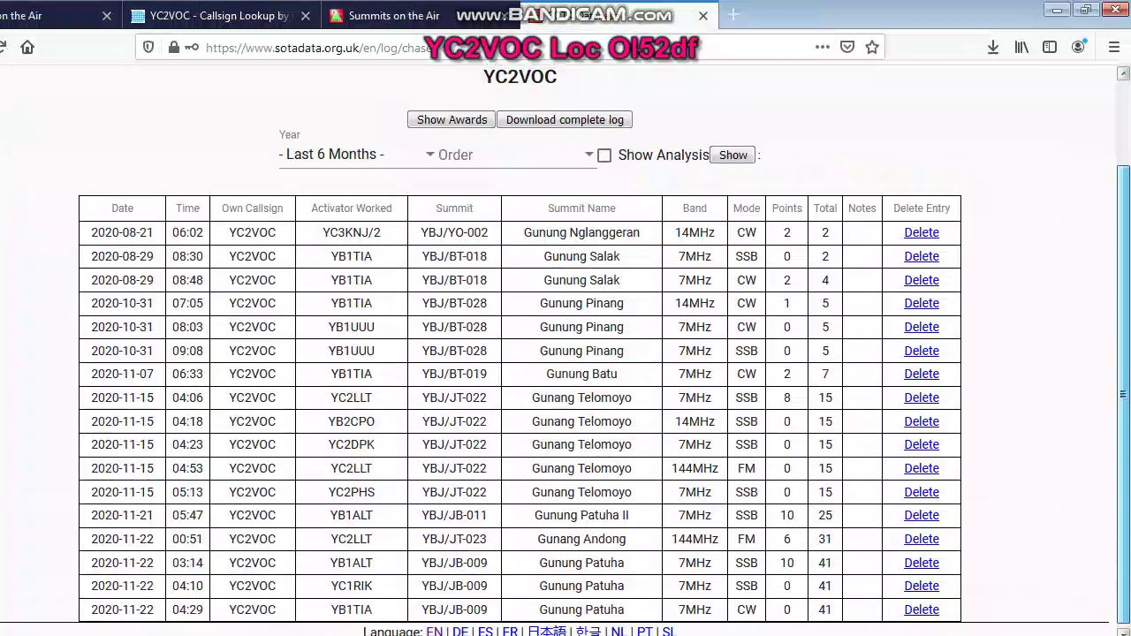
scroll(566, 353, "up", 2)
scroll(566, 353, "down", 2)
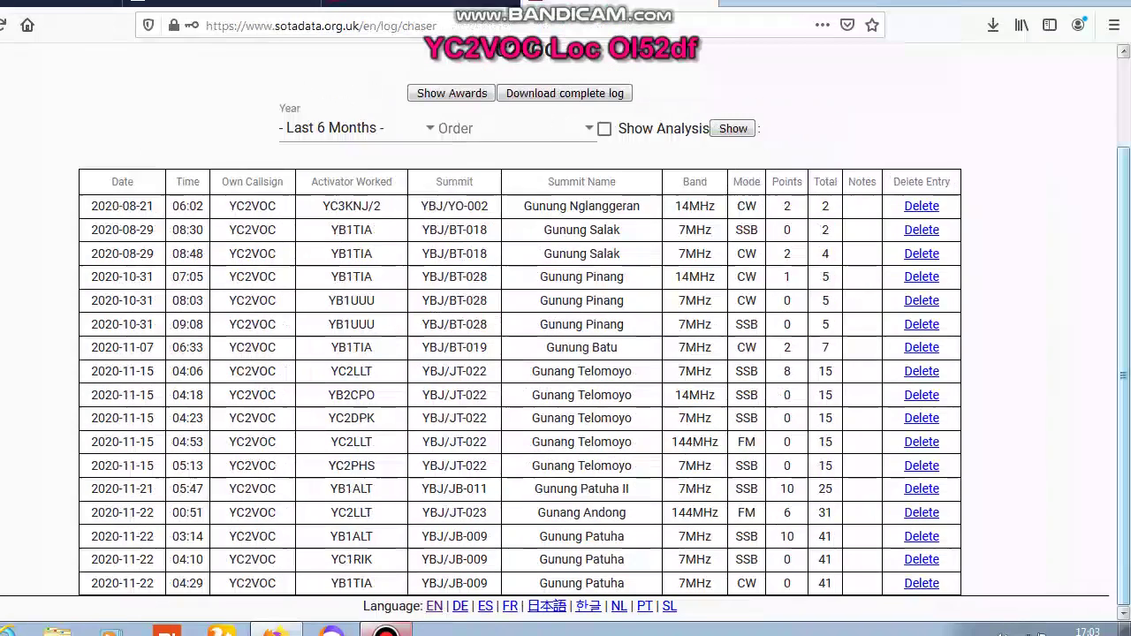
scroll(565, 398, "up", 2)
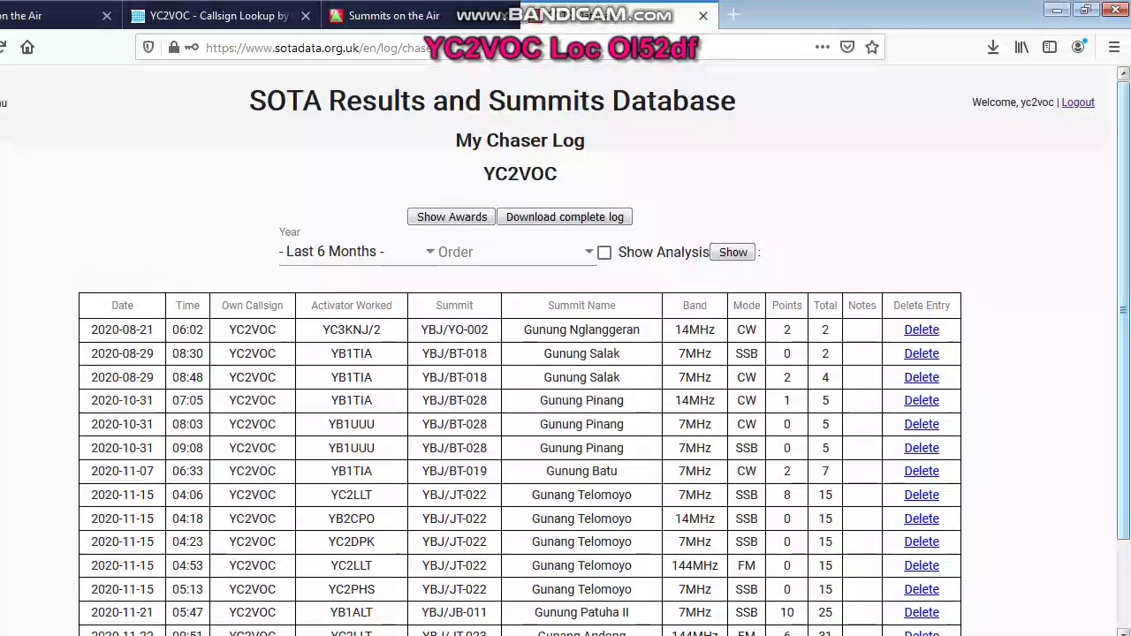
scroll(565, 353, "down", 2)
scroll(566, 354, "up", 2)
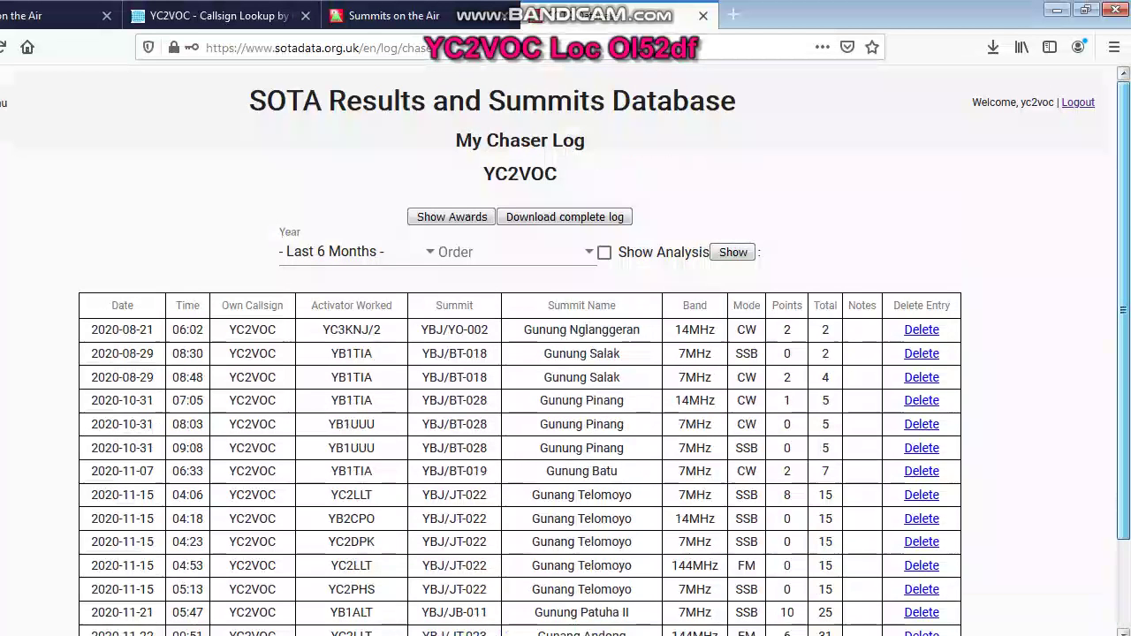
scroll(565, 354, "down", 1)
scroll(566, 353, "up", 1)
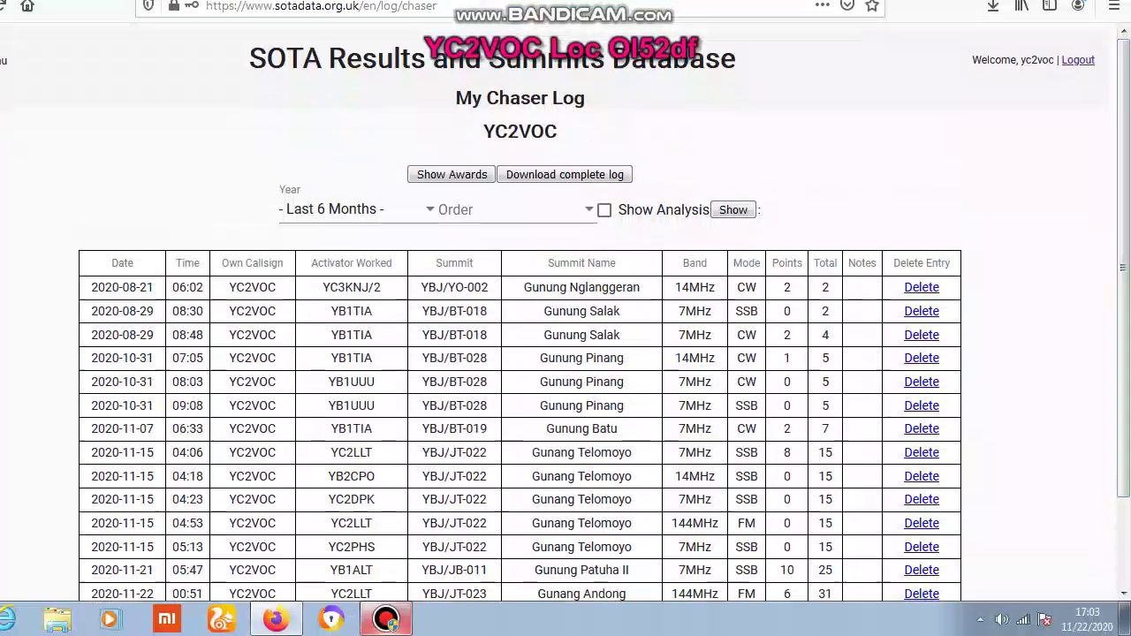
scroll(566, 353, "down", 2)
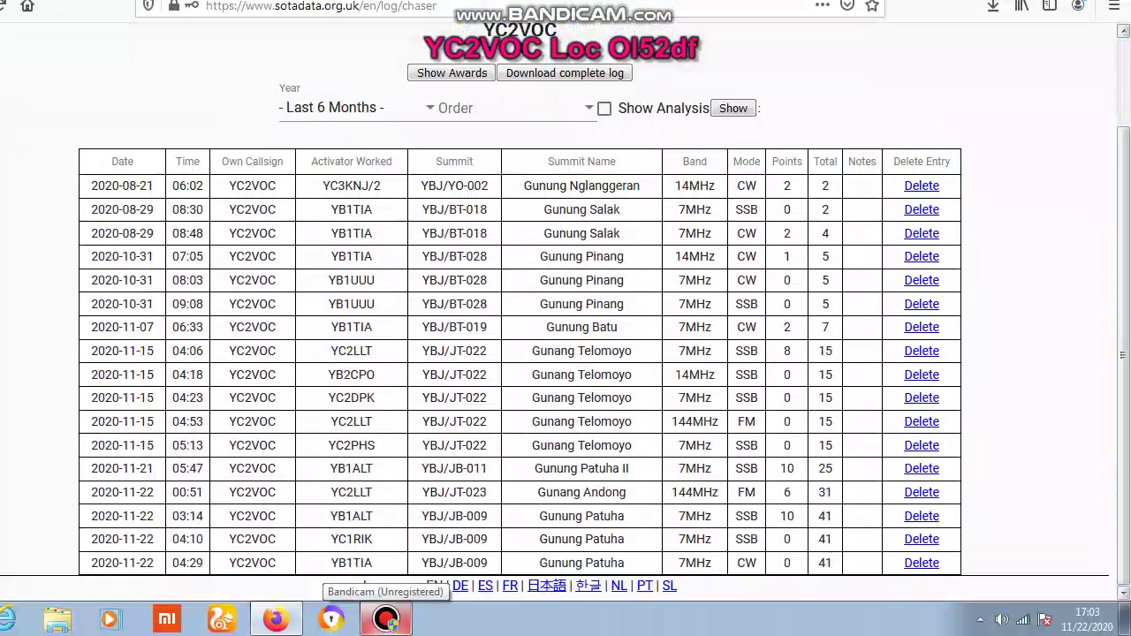
scroll(565, 353, "up", 2)
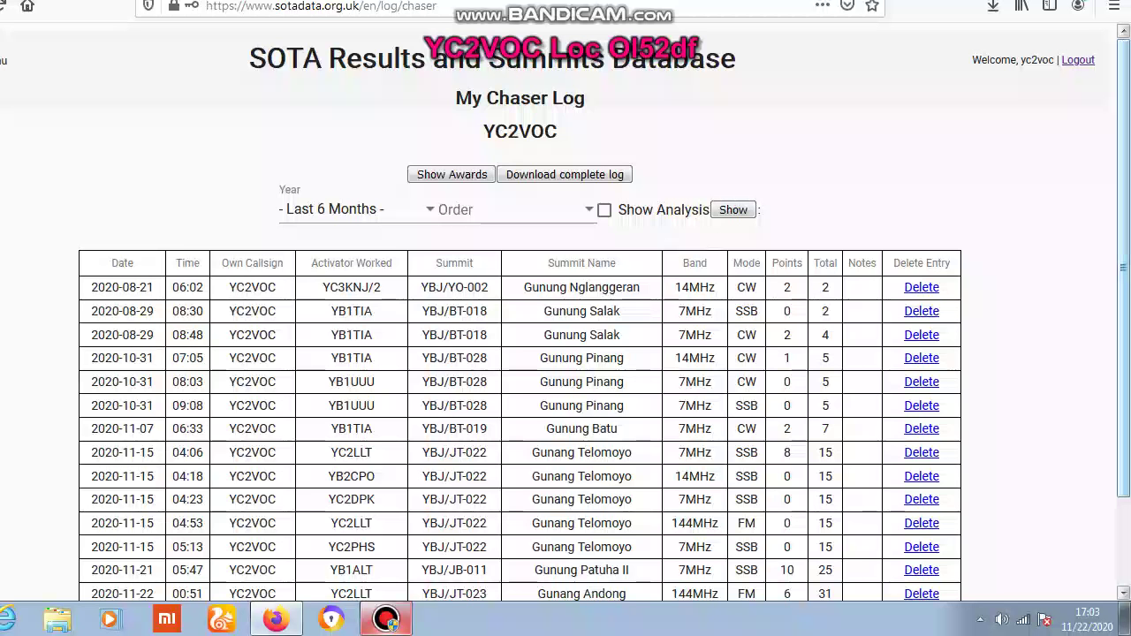
scroll(565, 353, "down", 2)
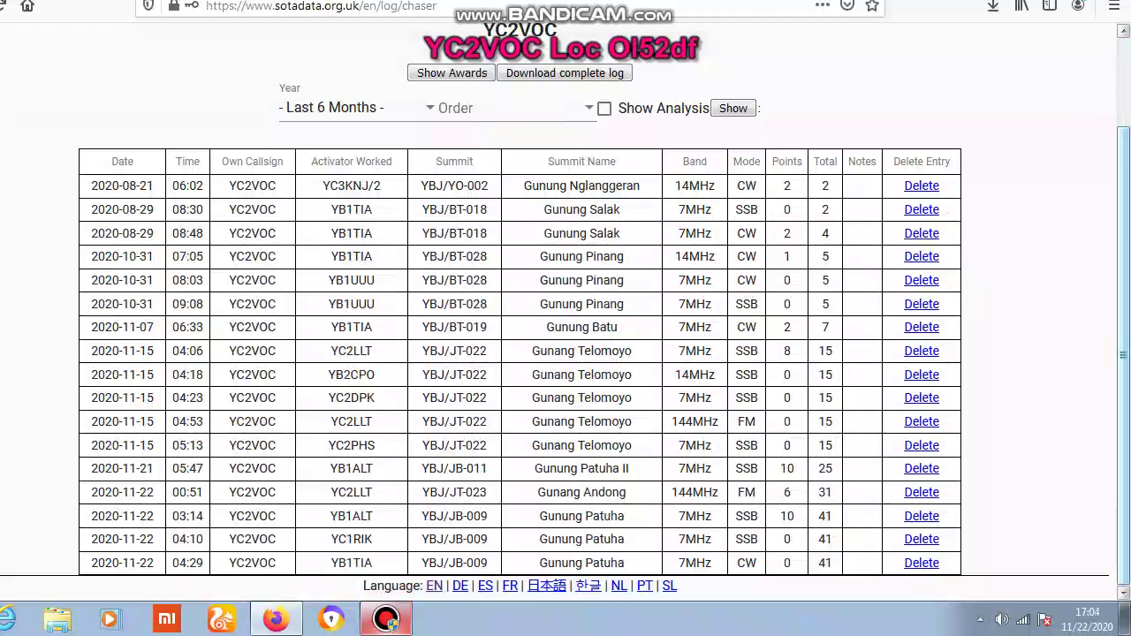
scroll(566, 353, "up", 2)
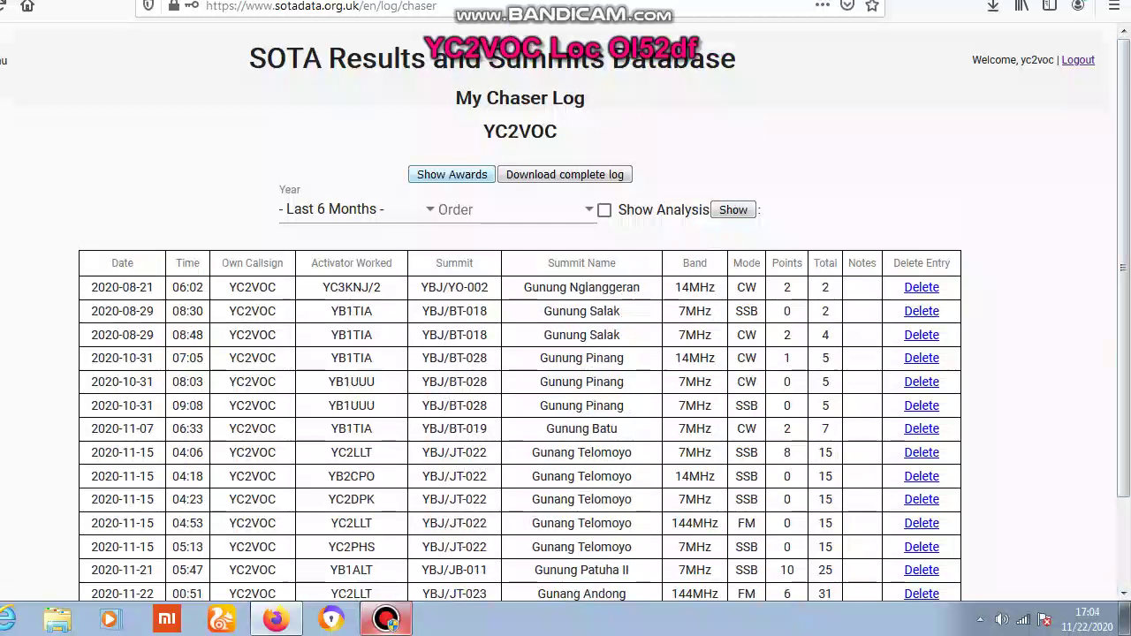
Show the awards for the chaser log and review the Shack Sloth, Mountain Explorer and Mountain Hunter award statuses.
left_click(452, 174)
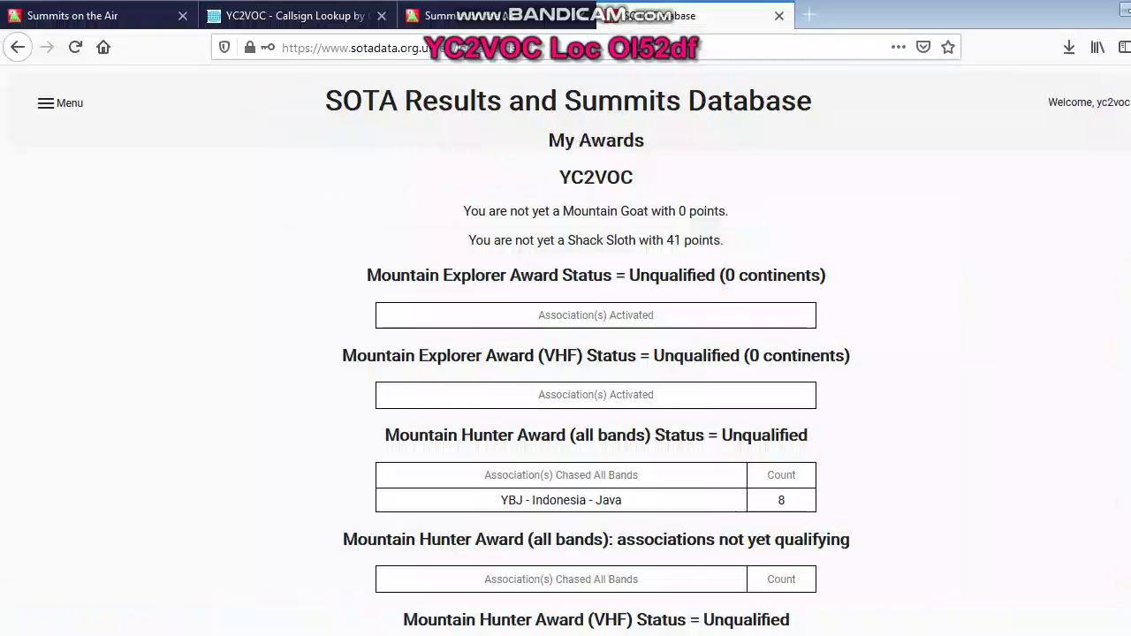
scroll(565, 353, "down", 3)
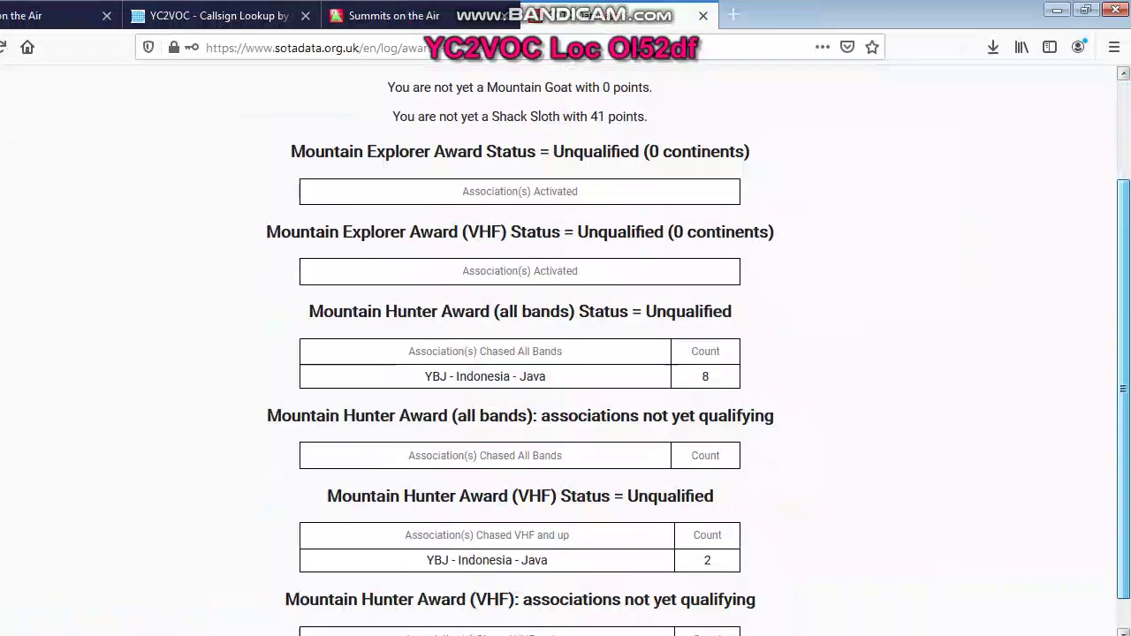
scroll(565, 353, "up", 3)
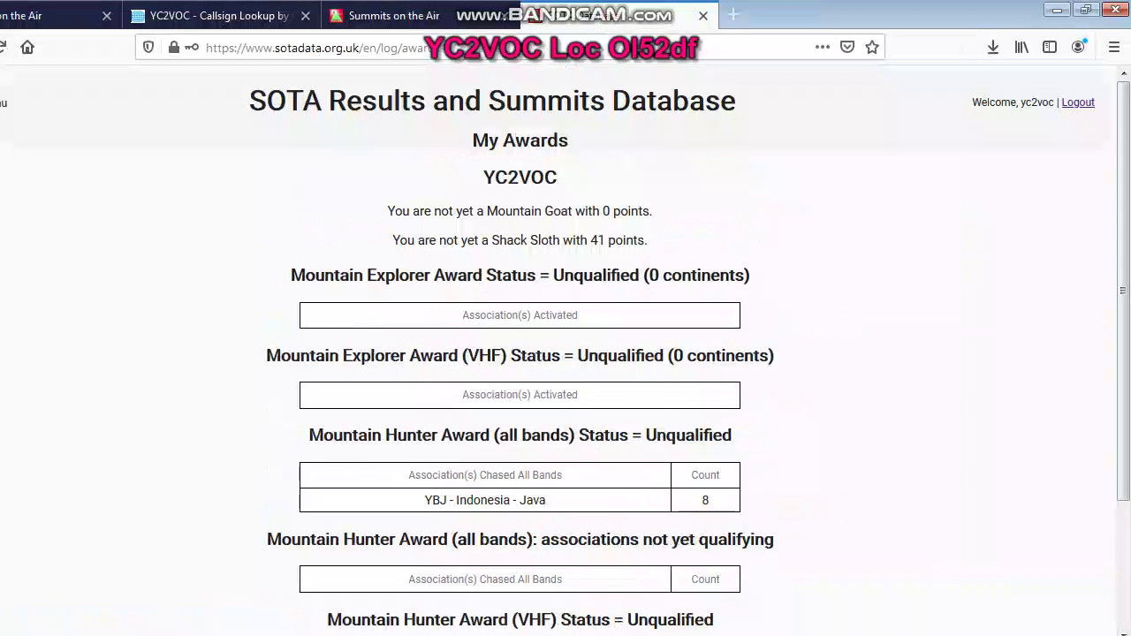
scroll(566, 353, "down", 5)
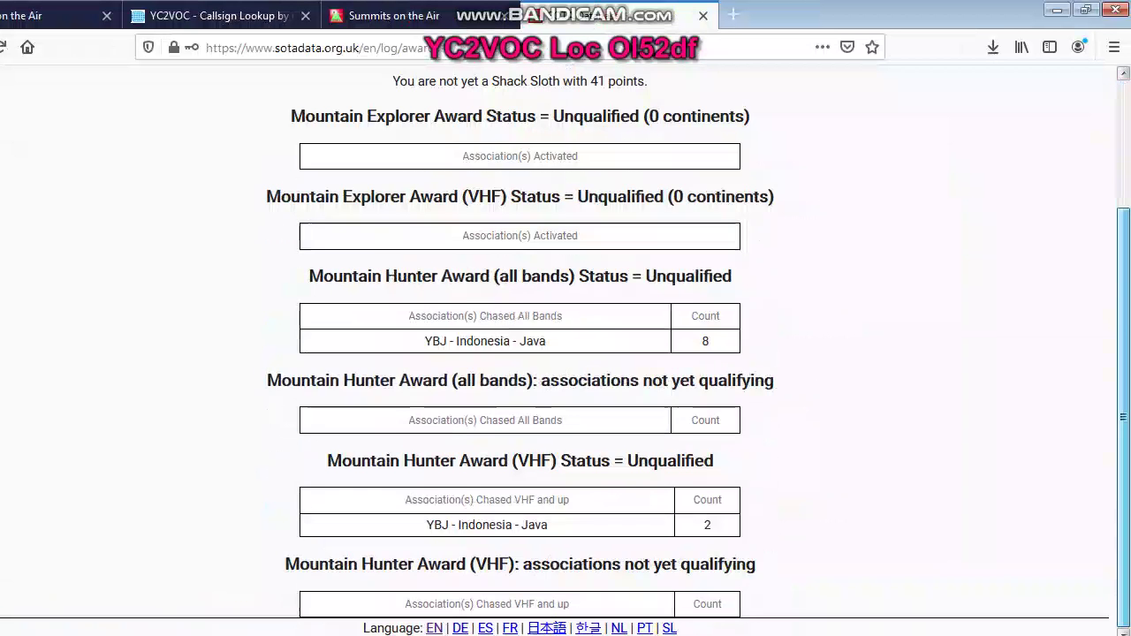
scroll(566, 353, "up", 5)
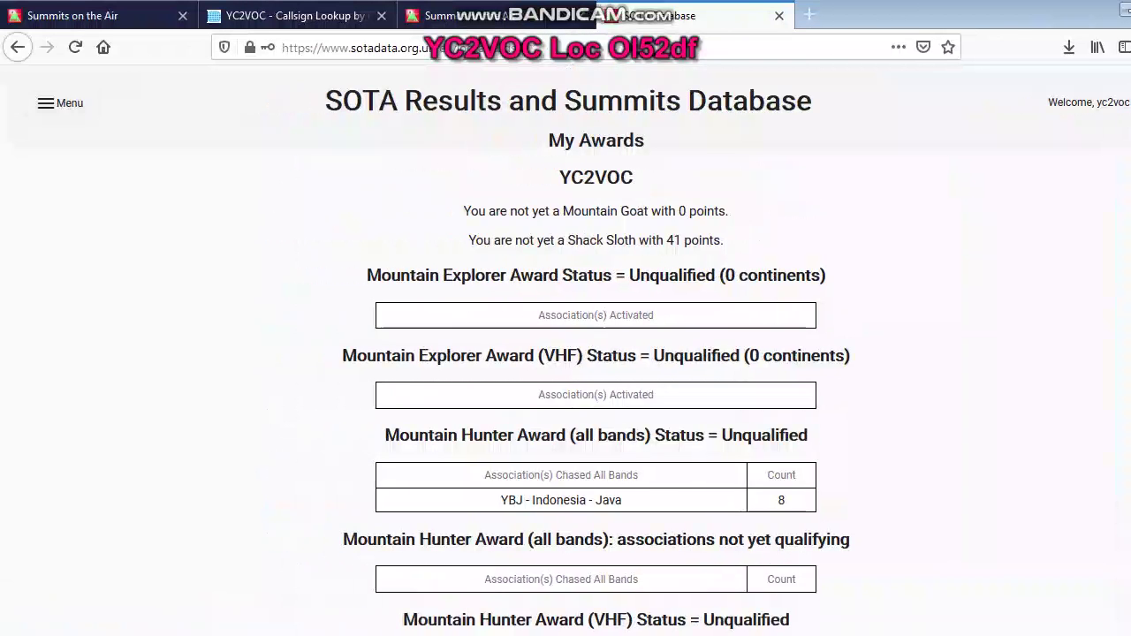
Return from the awards overview to the chaser log and look over its entries again.
left_click(5, 46)
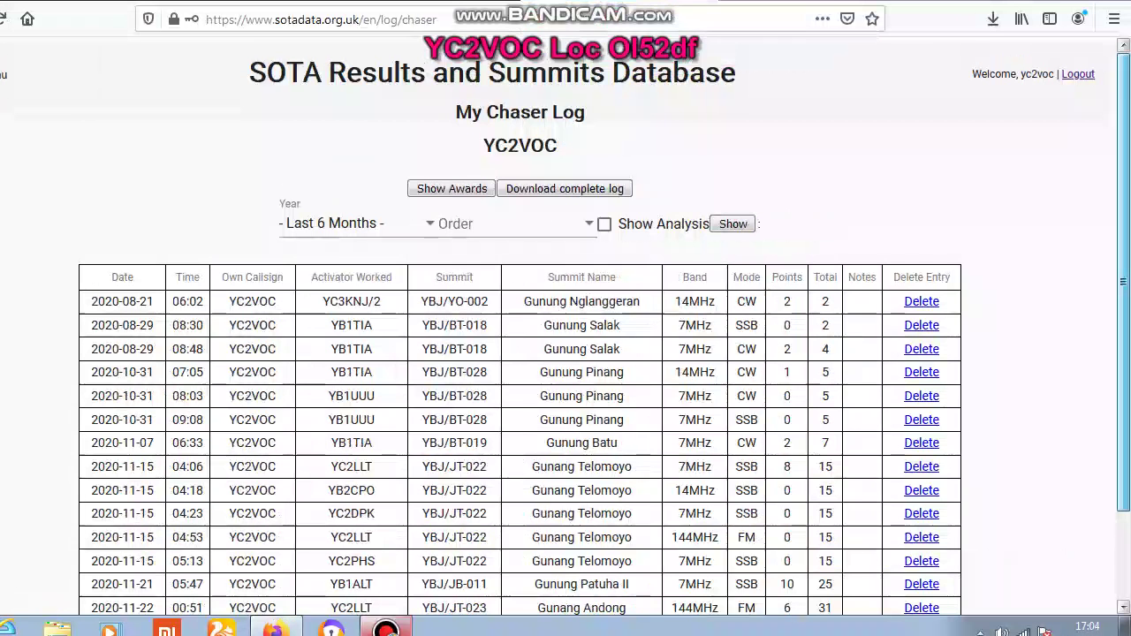
scroll(566, 398, "down", 1)
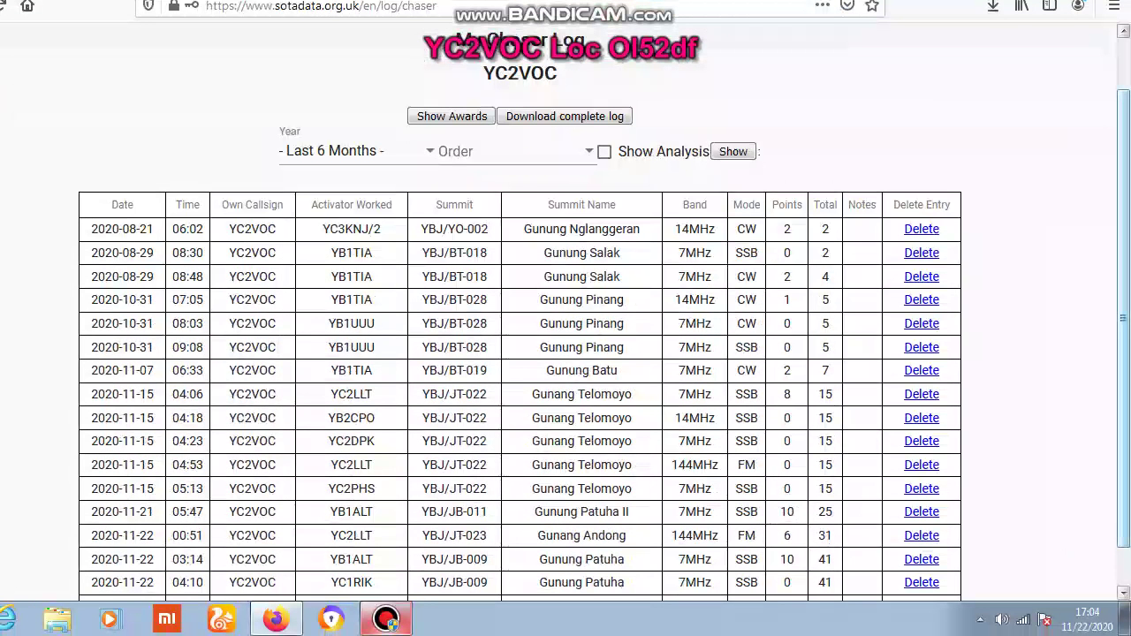
scroll(565, 353, "up", 1)
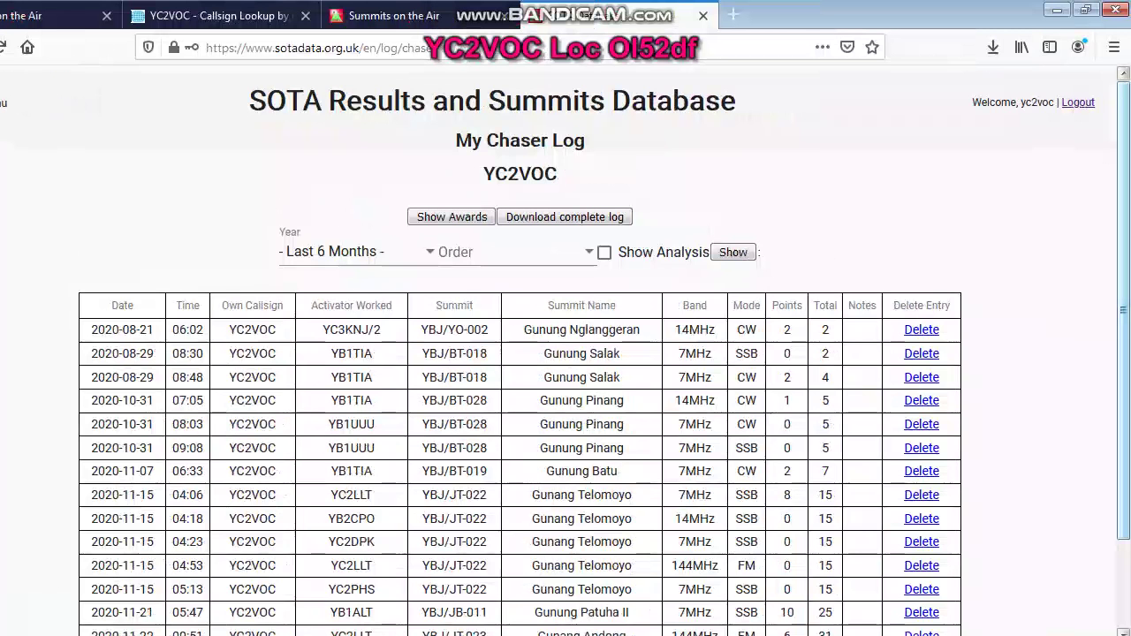
Switch to the open Summits on the Air home page and look through its quick links and latest SOTA spots.
key("ctrl+shift+Tab")
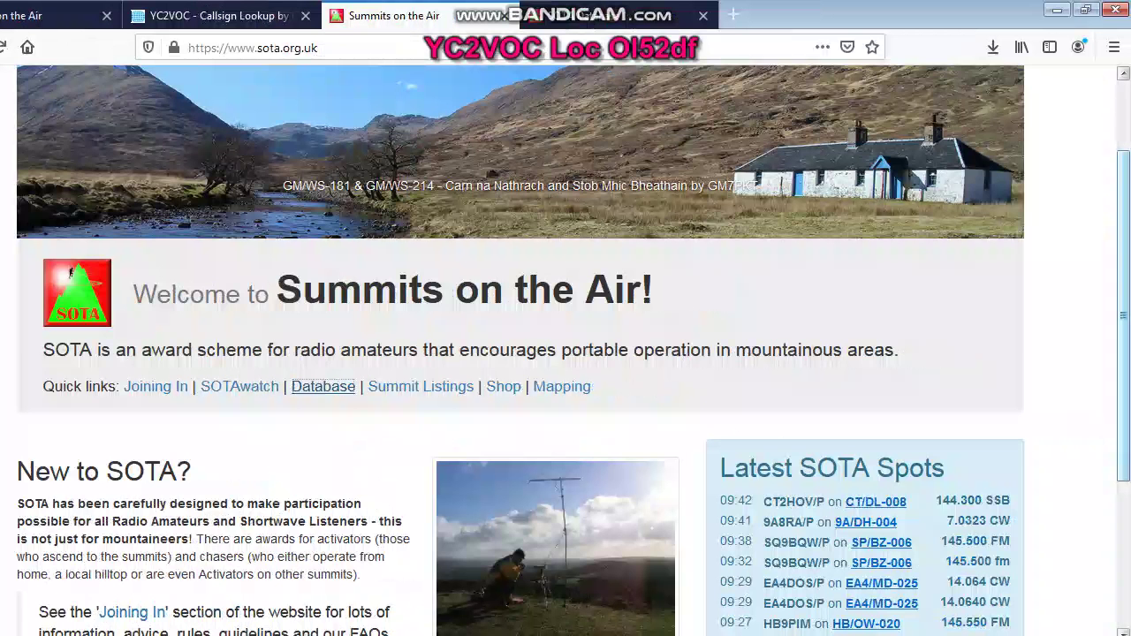
scroll(565, 353, "up", 2)
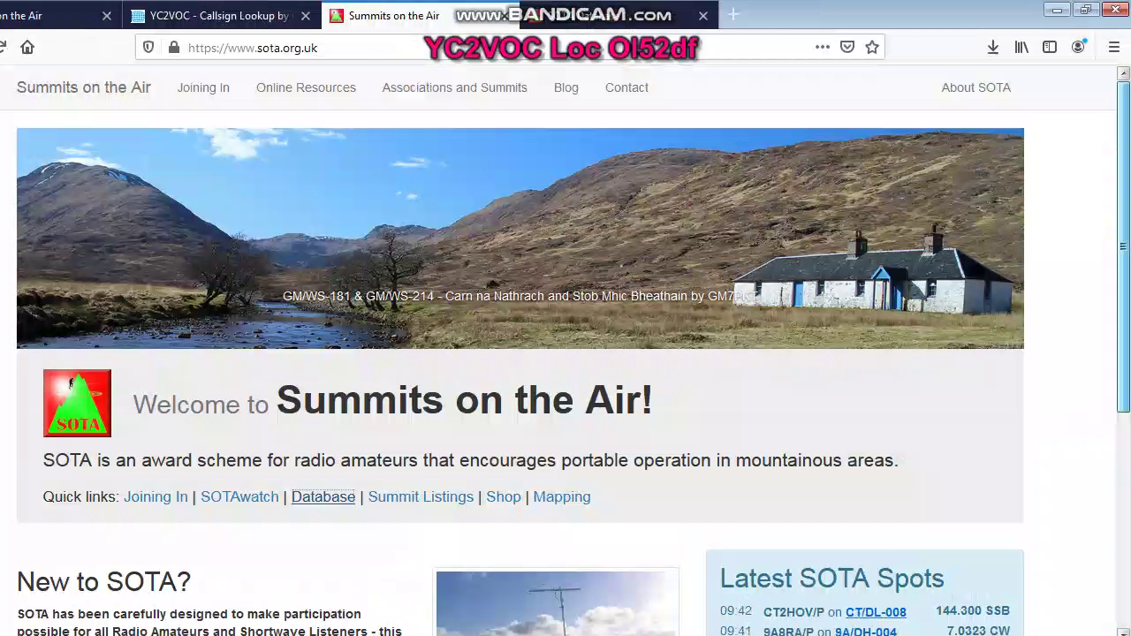
scroll(71, 381, "down", 6)
scroll(71, 382, "up", 6)
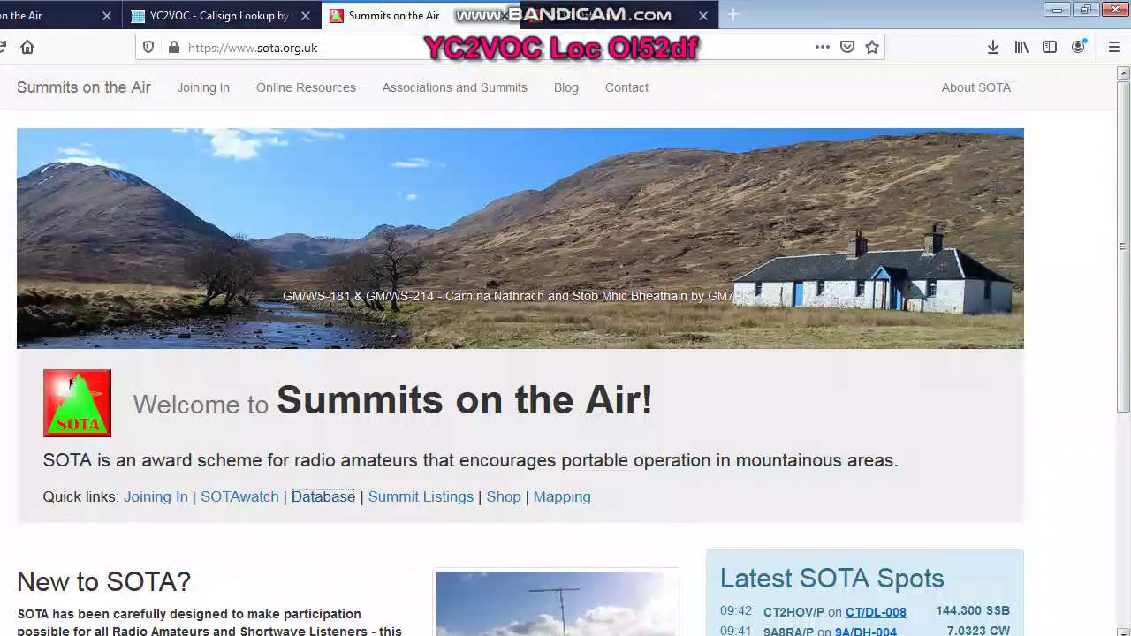
scroll(566, 350, "down", 1)
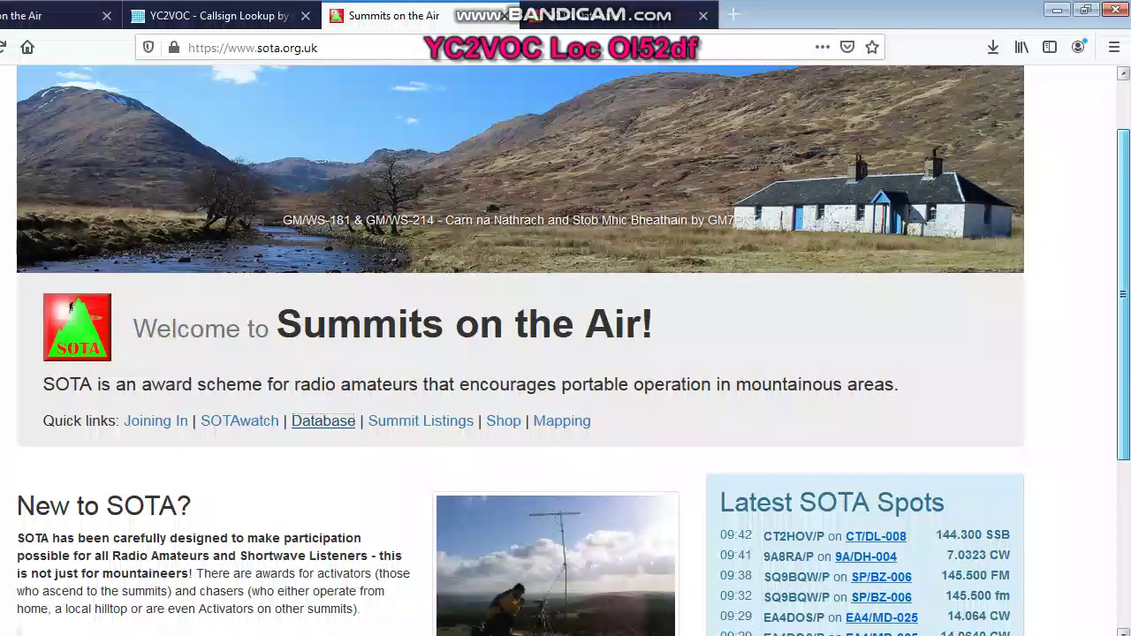
scroll(565, 350, "up", 1)
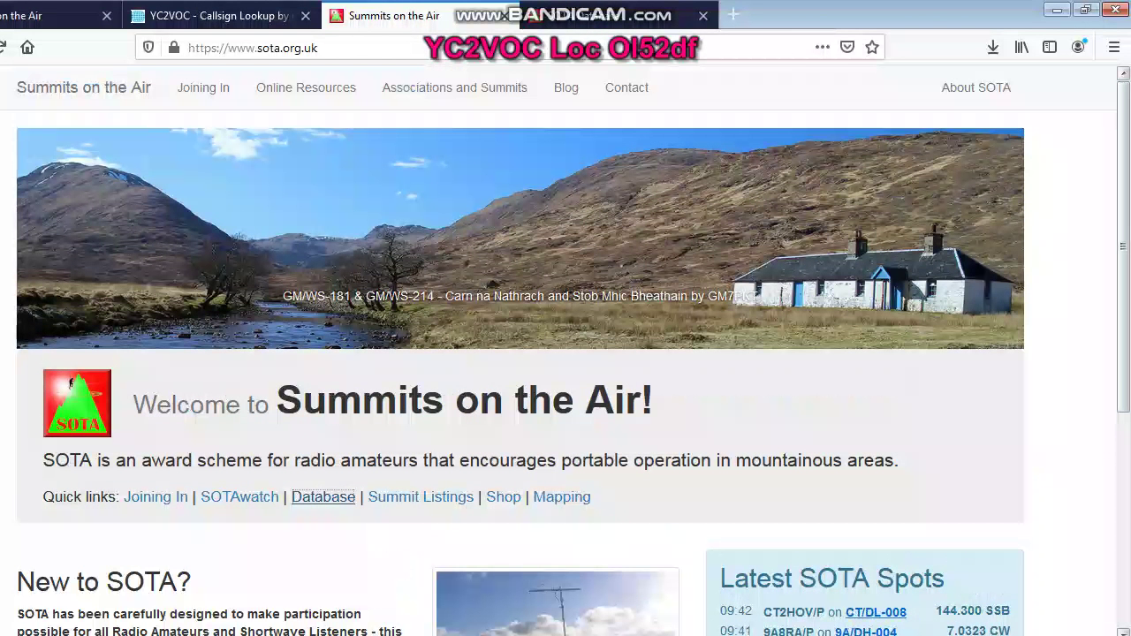